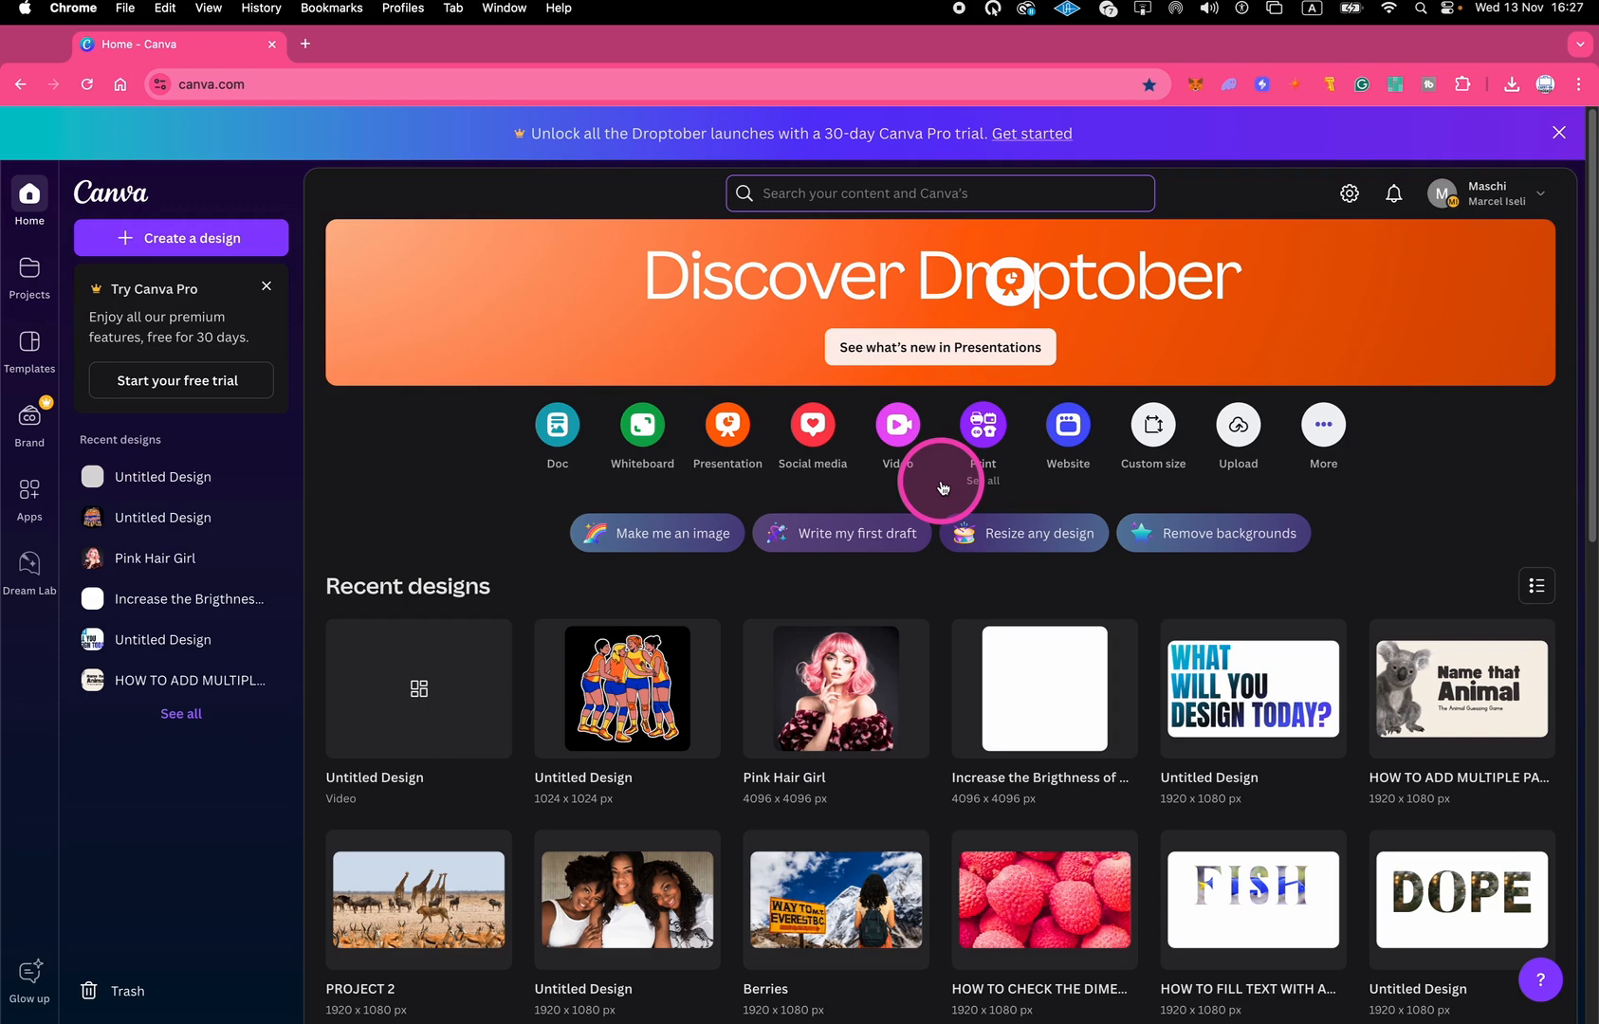
Step: Create a new blank Video (1080p) design at 1920 × 1080 px
{"action": "left_click", "coordinate": [208, 250]}
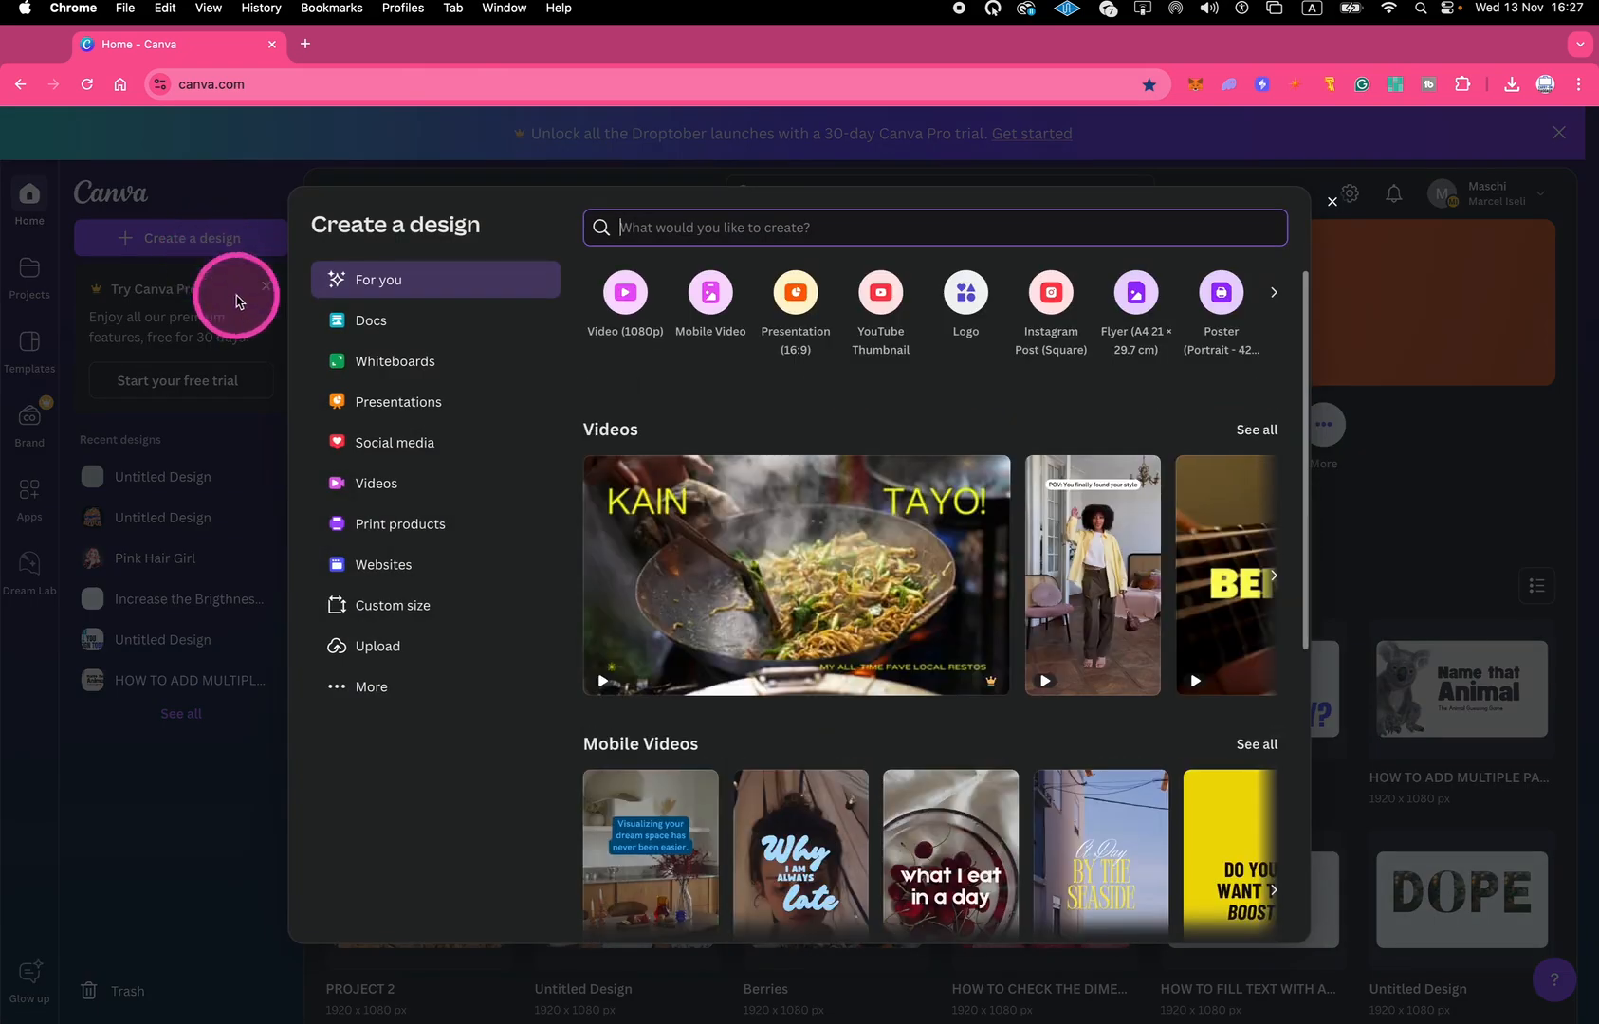
{"action": "left_click", "coordinate": [385, 491]}
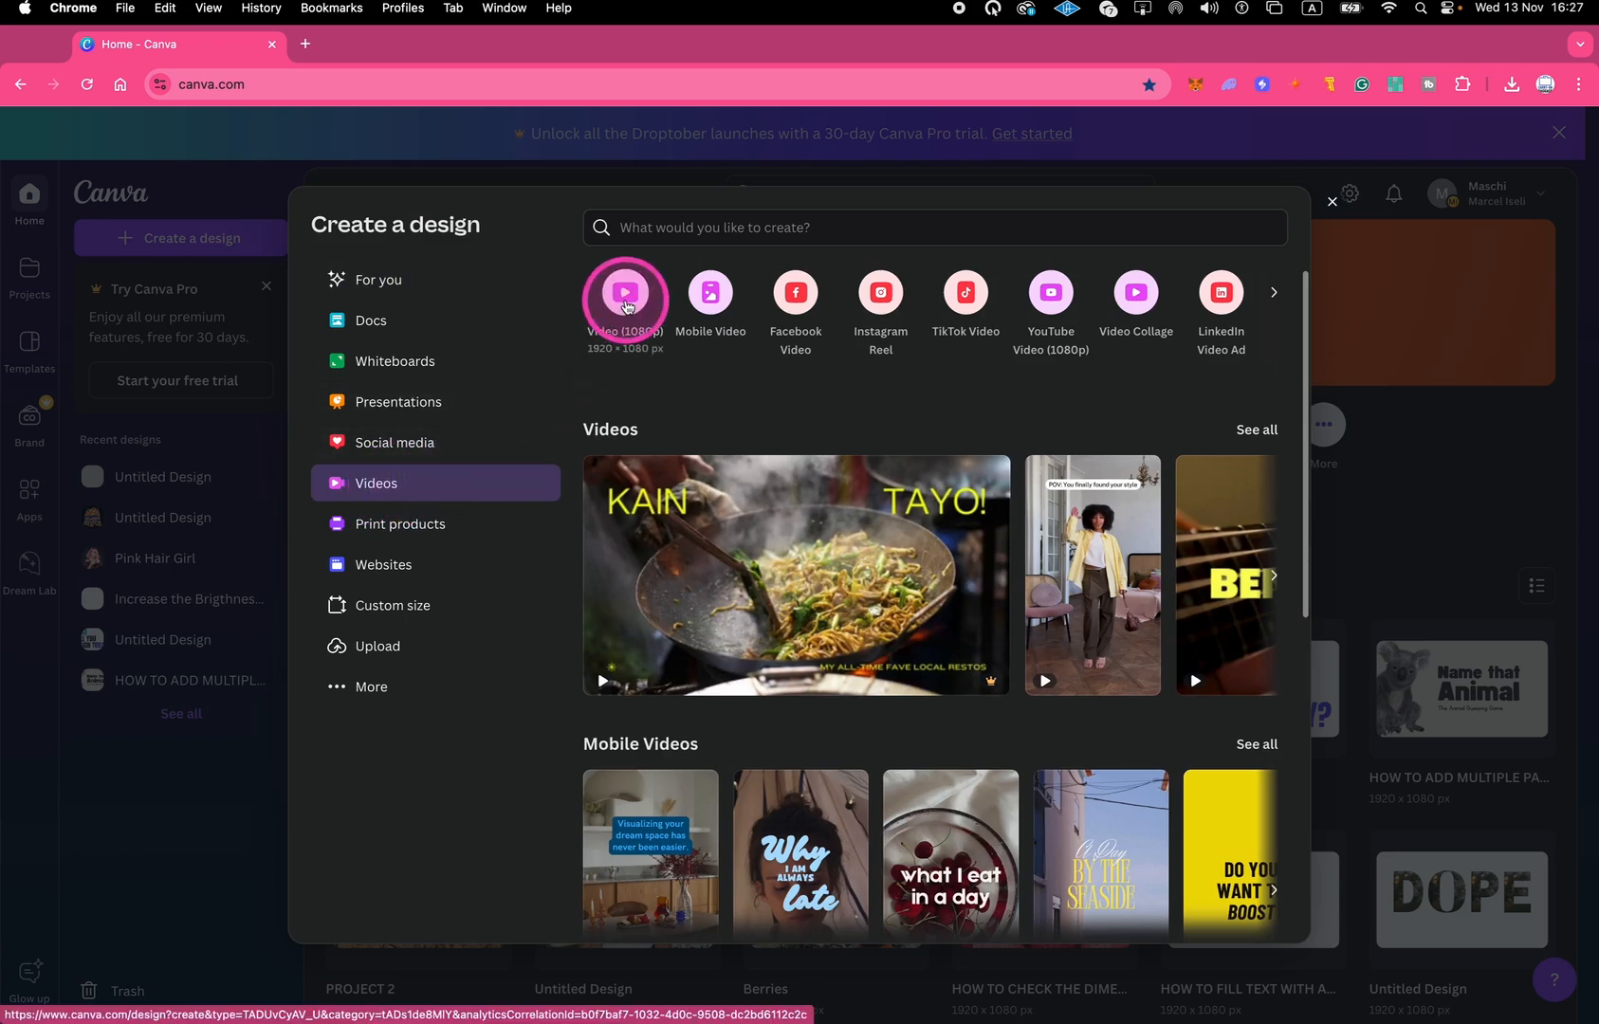
{"action": "left_click", "coordinate": [625, 301]}
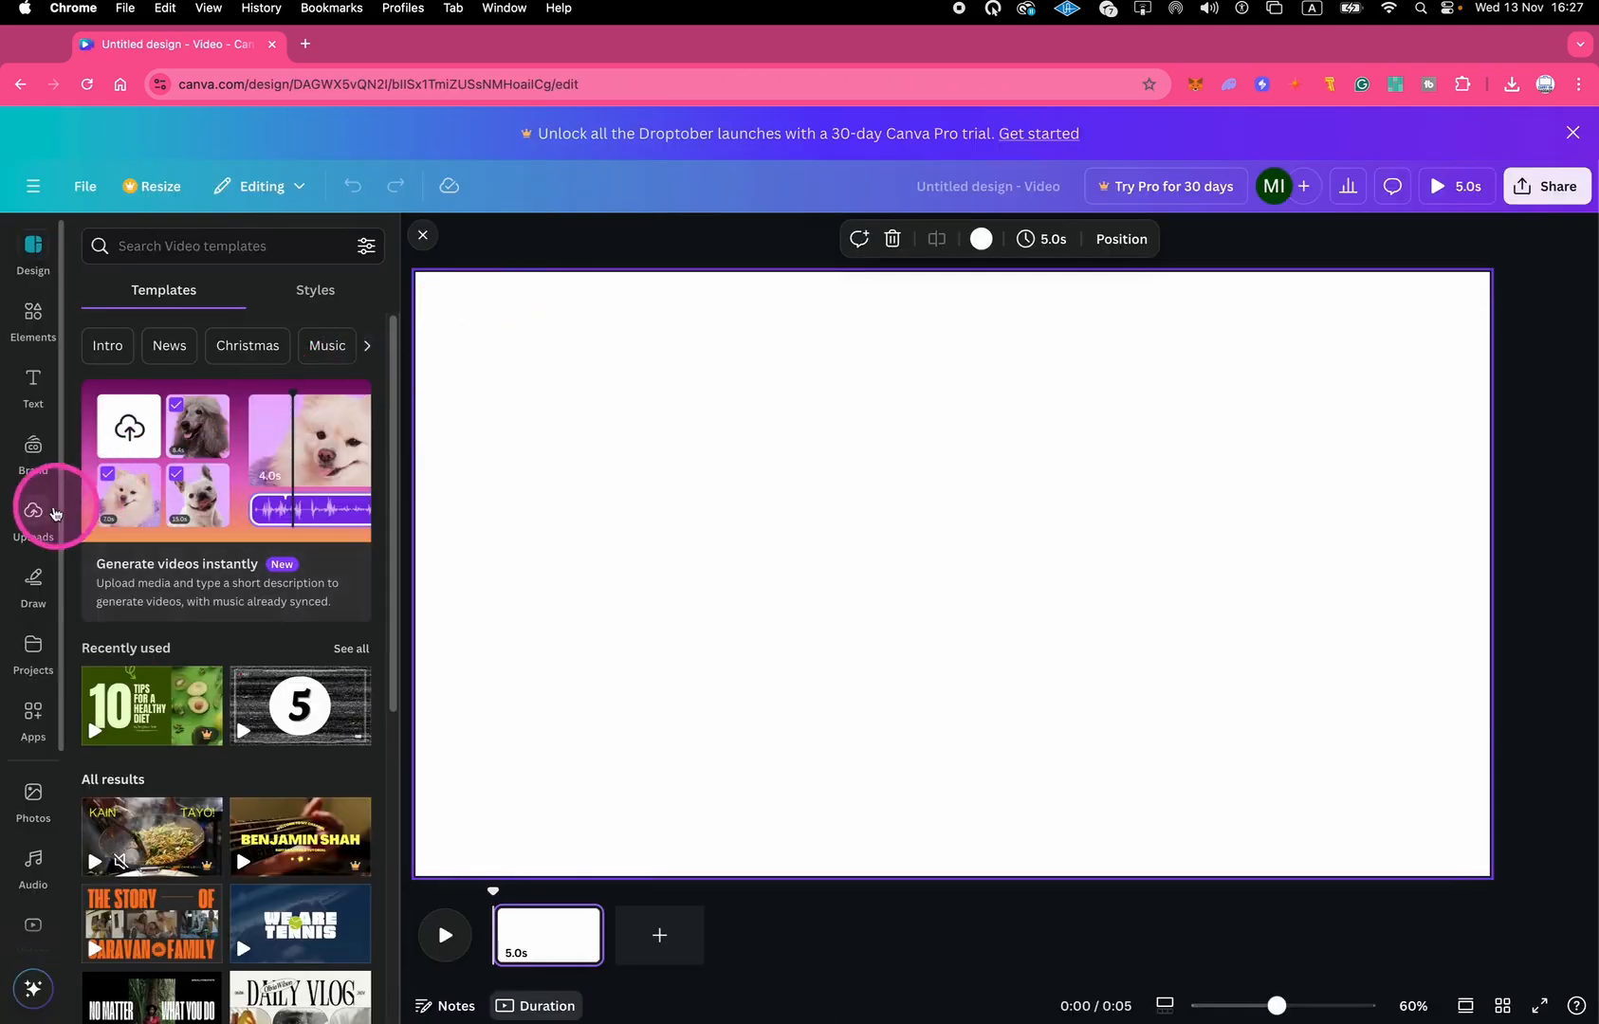
Step: Upload the file "Where to Find Rendered Files in Premiere Pro.mp4" from the Documents folder to the design's uploads
{"action": "left_click", "coordinate": [34, 513]}
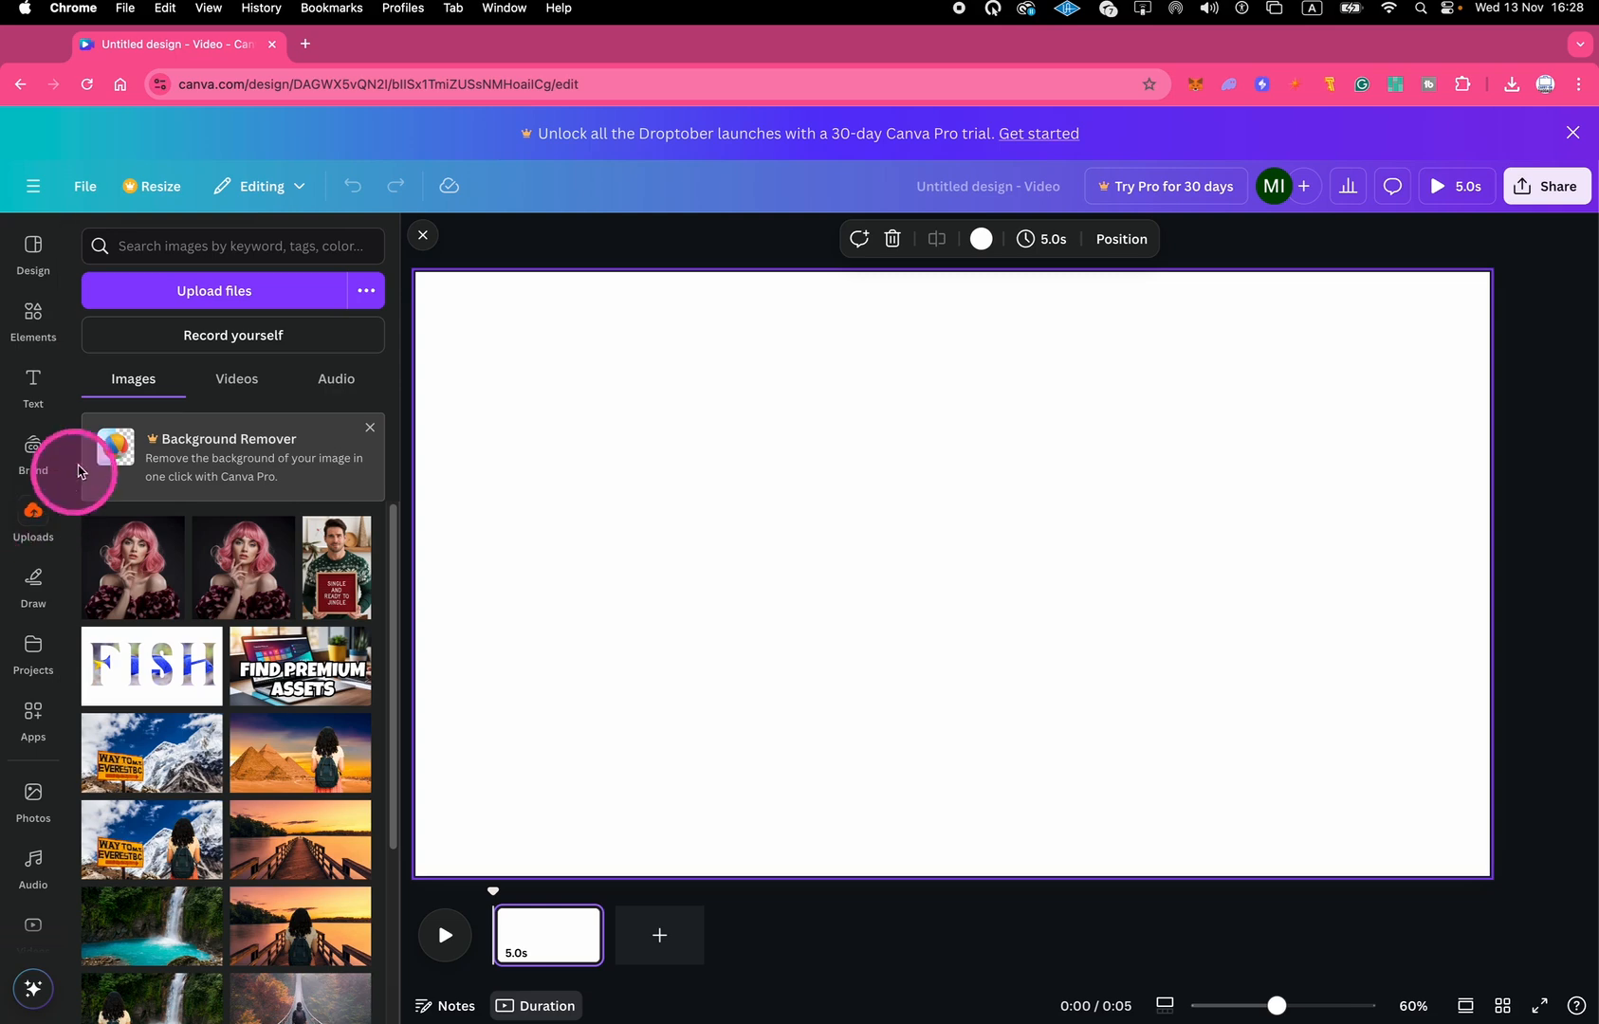
{"action": "left_click", "coordinate": [253, 293]}
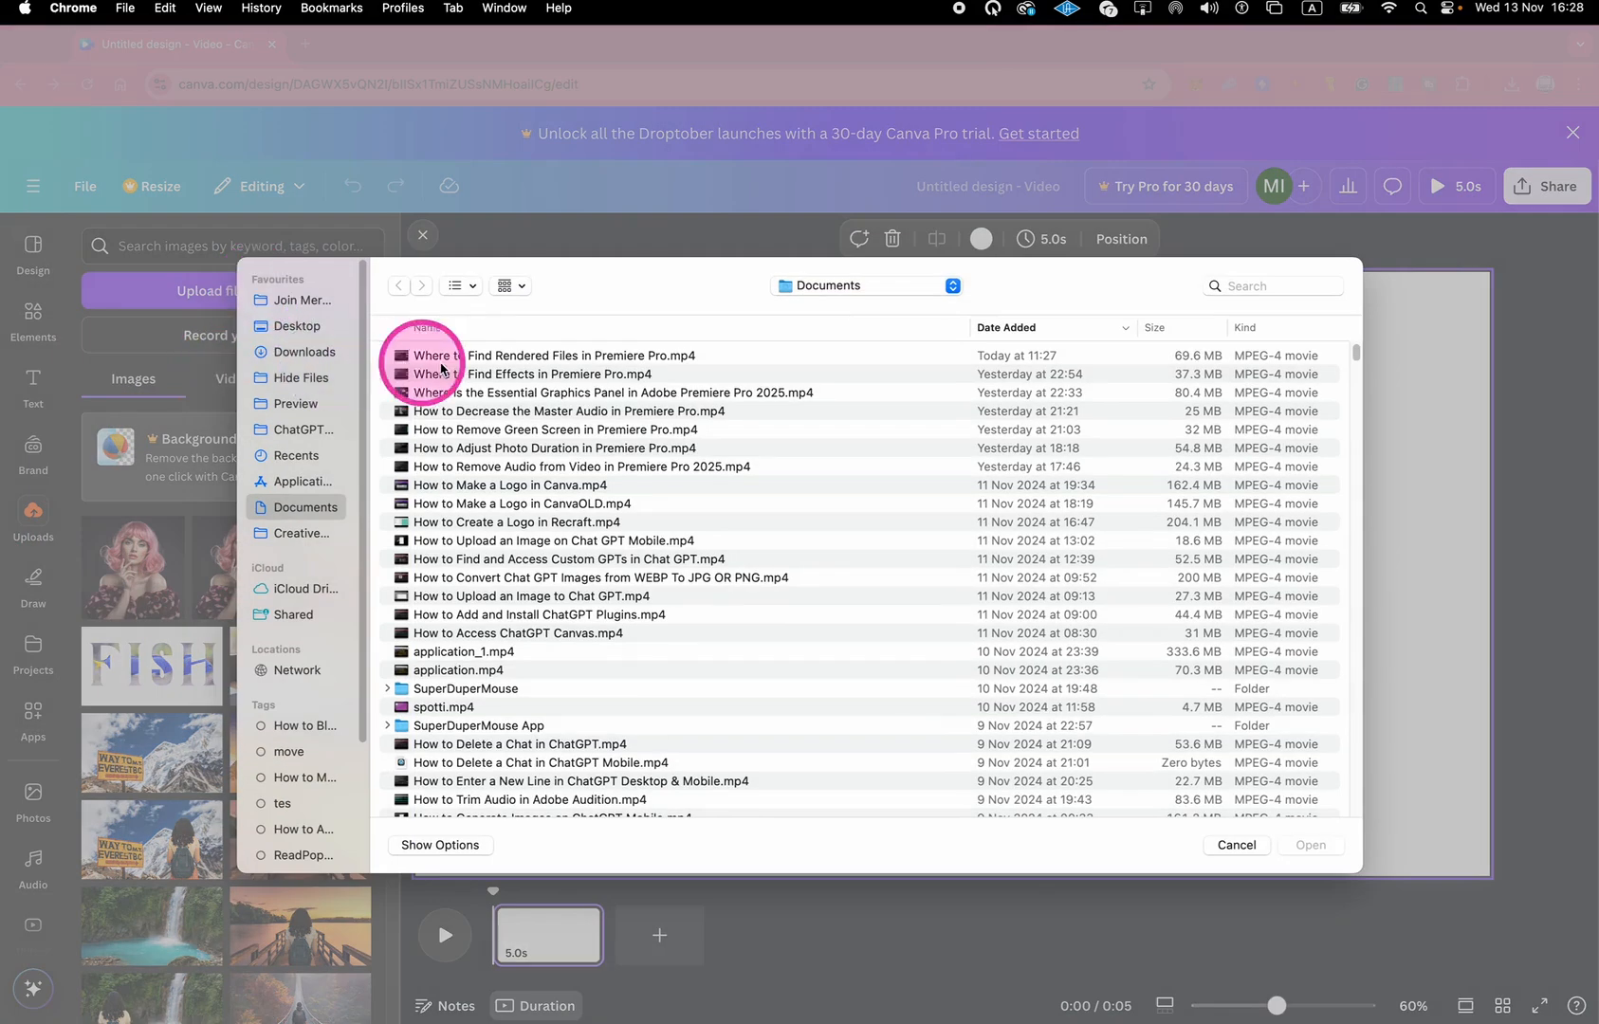
{"action": "left_click", "coordinate": [541, 358]}
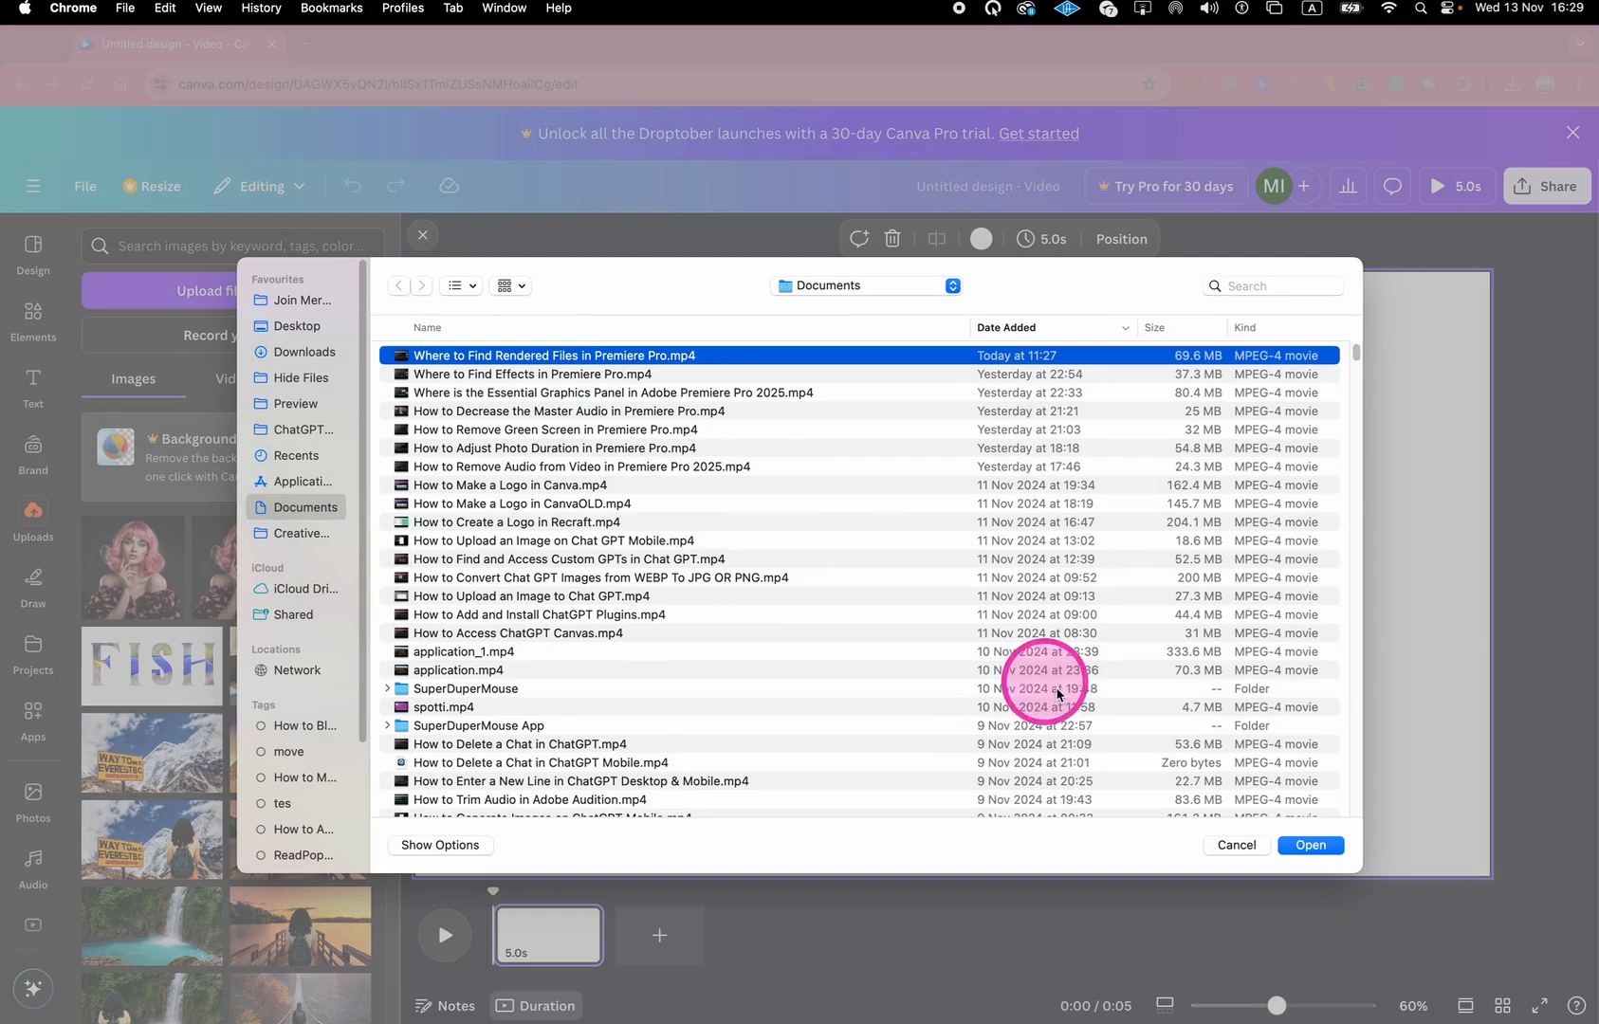
{"action": "left_click", "coordinate": [1308, 845]}
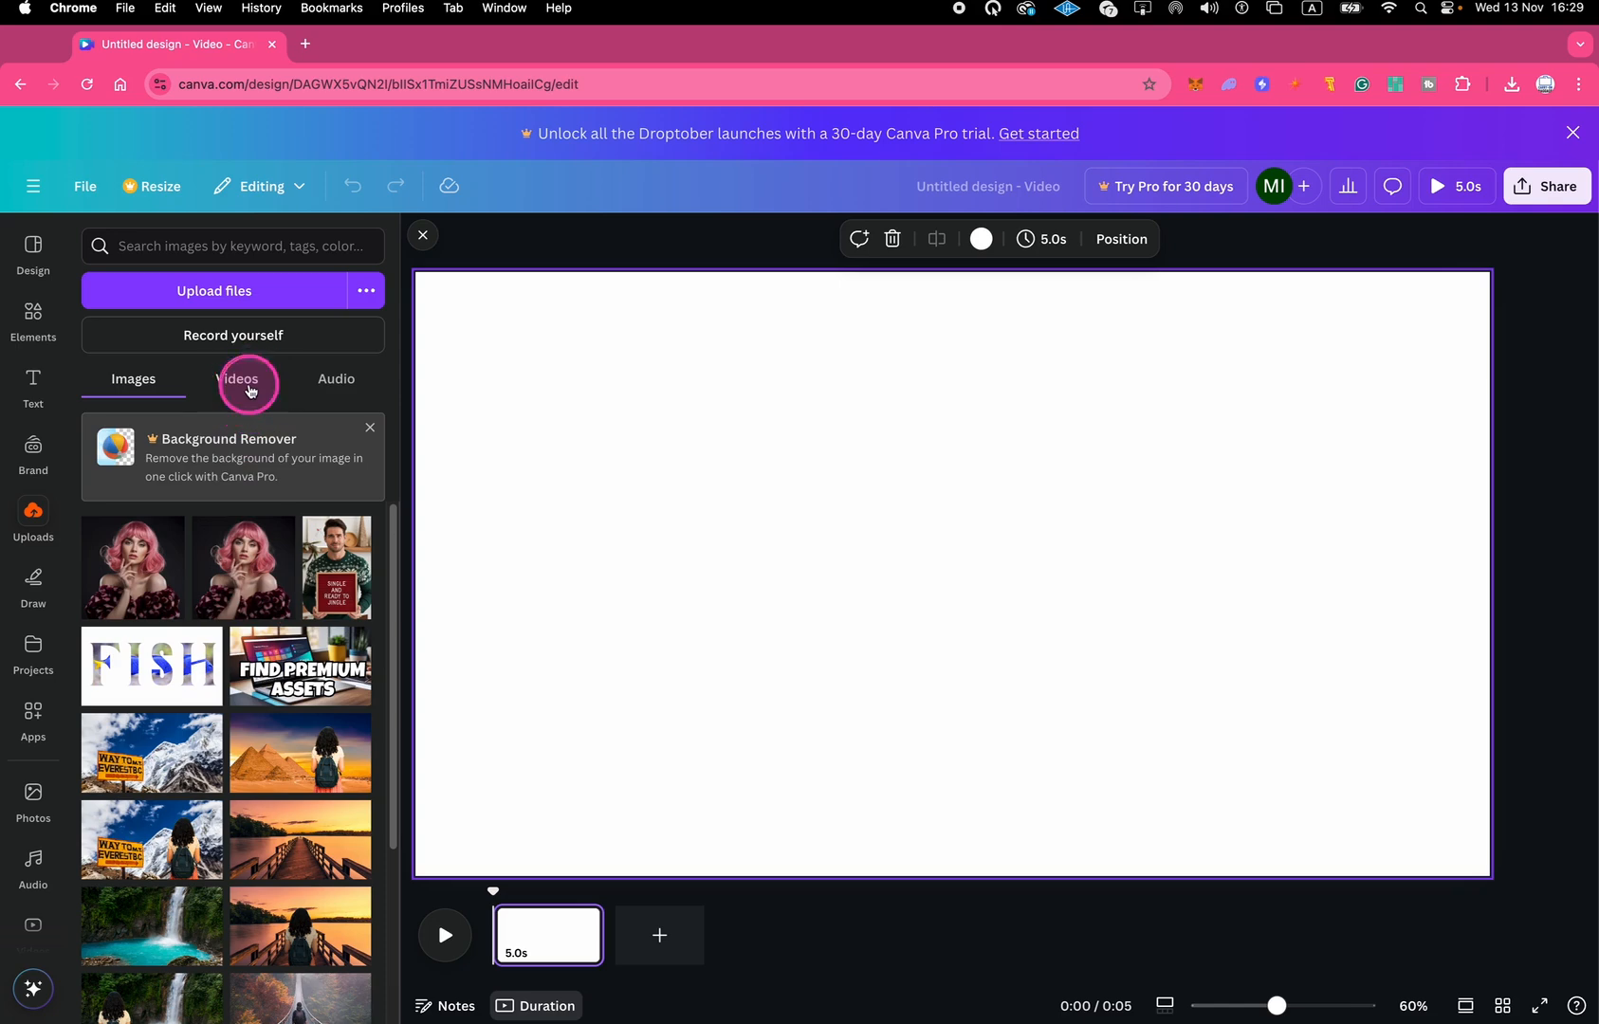
Step: Place the uploaded 54.9-second screen recording on the blank page and set it as the page background
{"action": "left_click", "coordinate": [229, 385]}
{"action": "left_click_drag", "start_coordinate": [146, 436], "coordinate": [660, 371]}
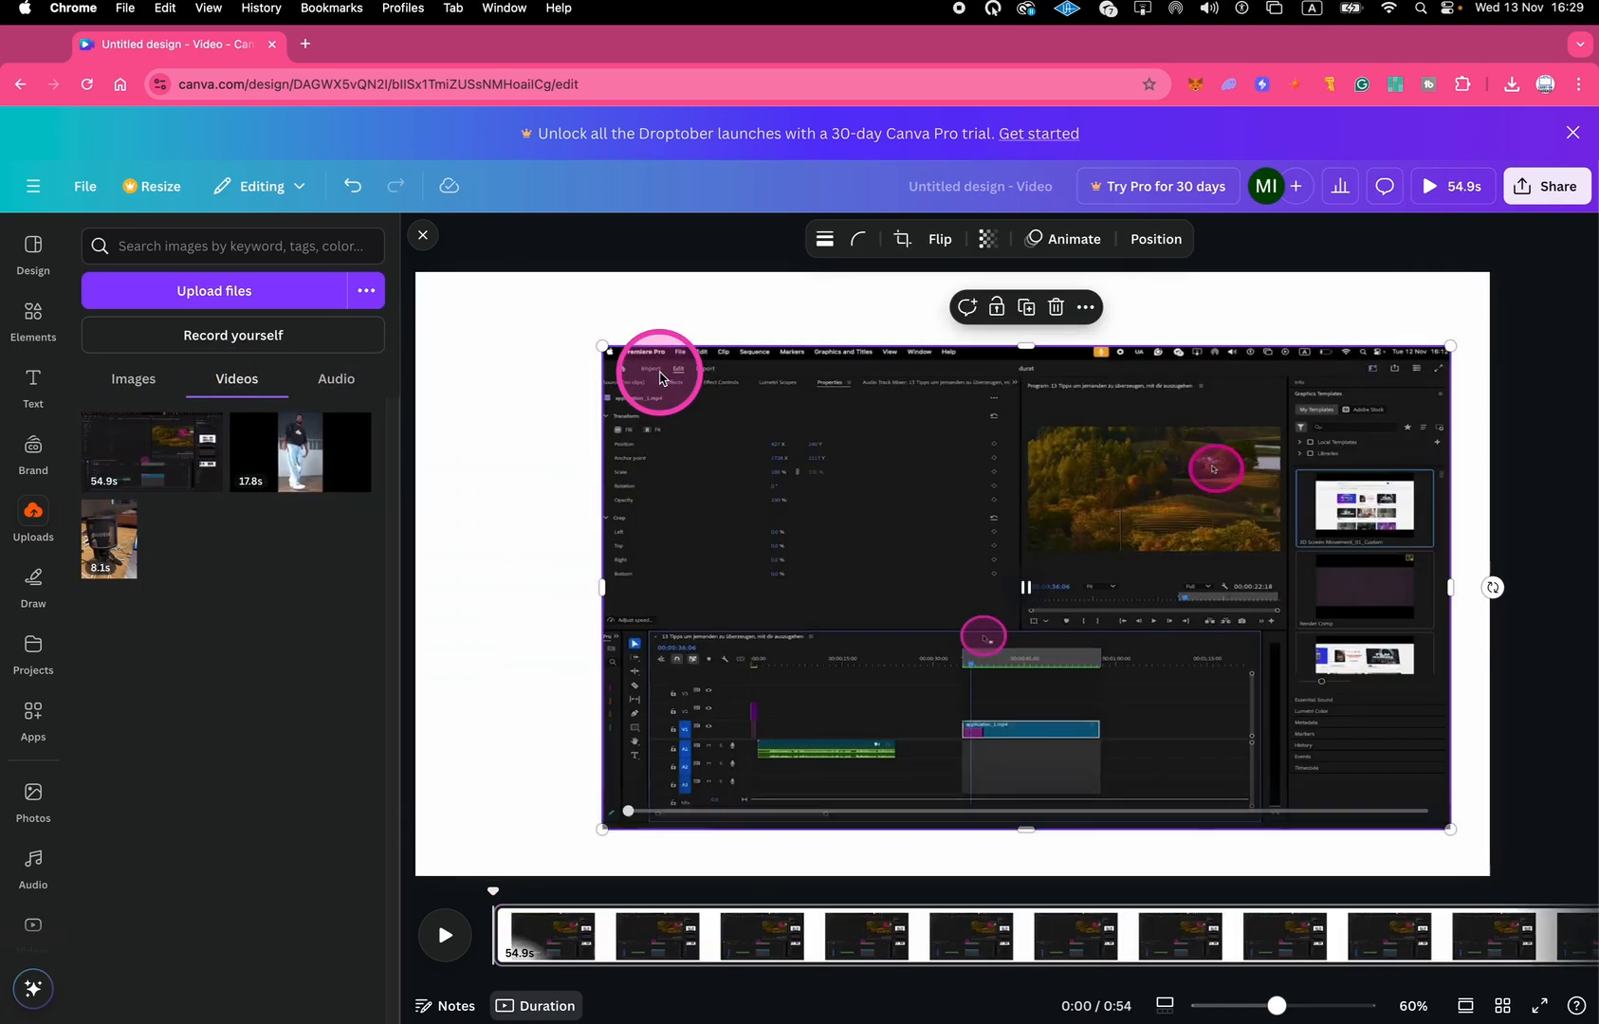
{"action": "right_click", "coordinate": [811, 465]}
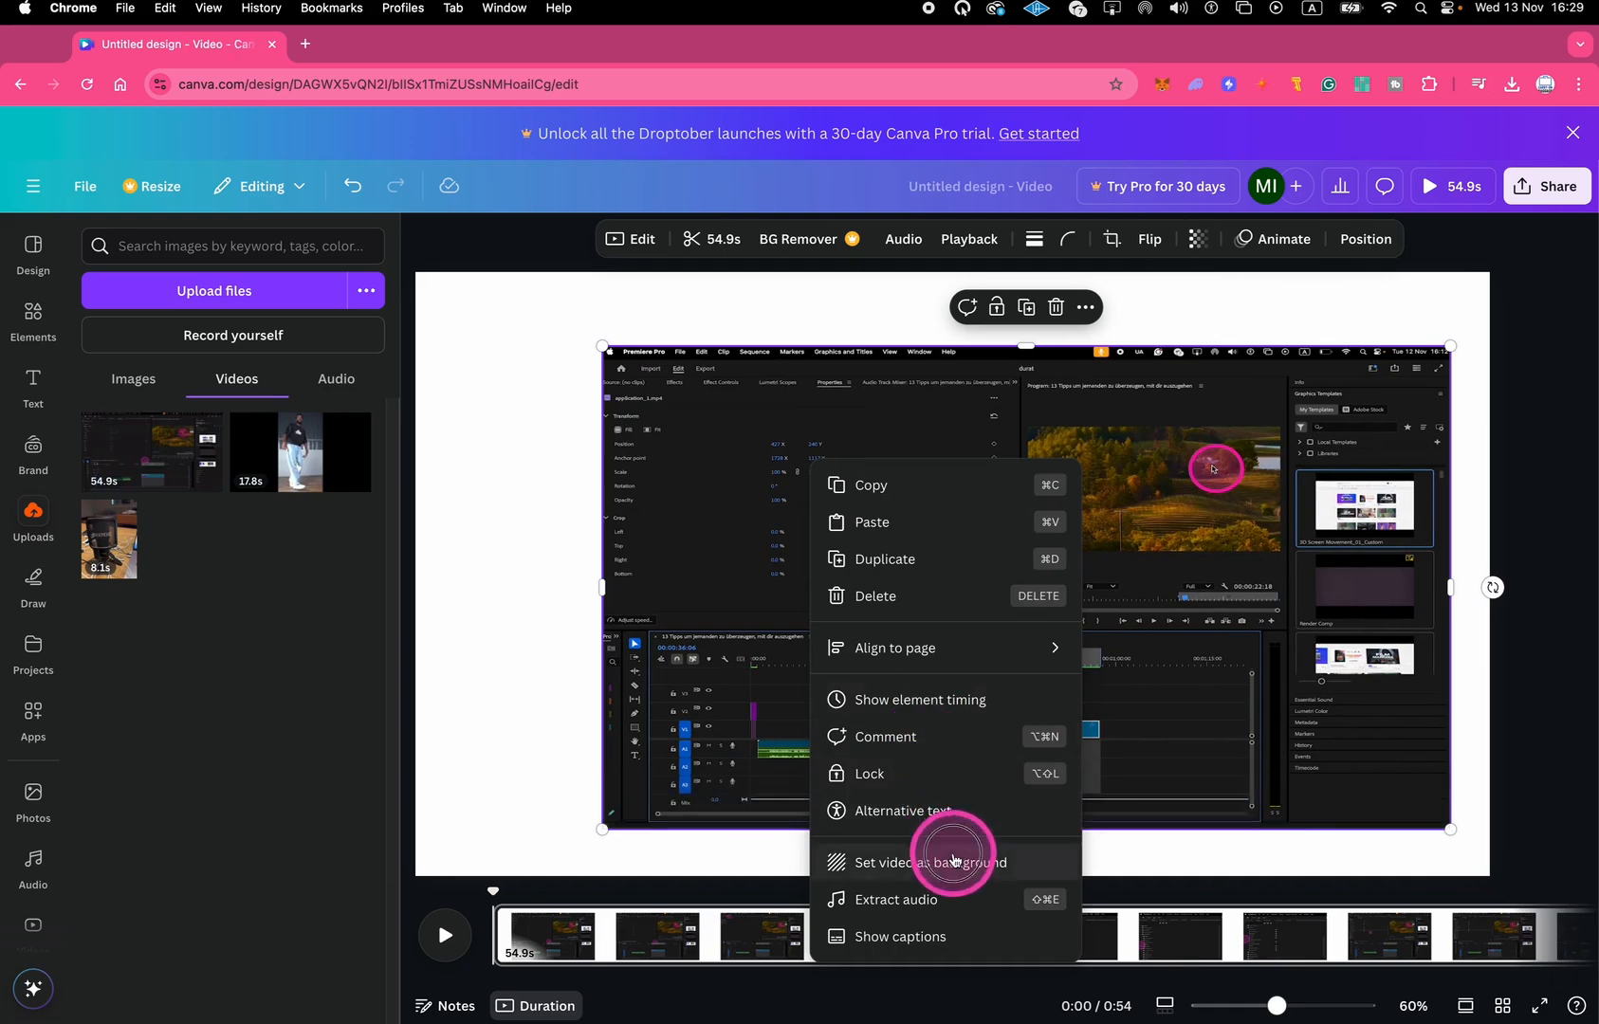
{"action": "left_click", "coordinate": [953, 860]}
Step: Preview the first seconds of the background video and pause the playback
{"action": "left_click_drag", "start_coordinate": [157, 891], "coordinate": [679, 887]}
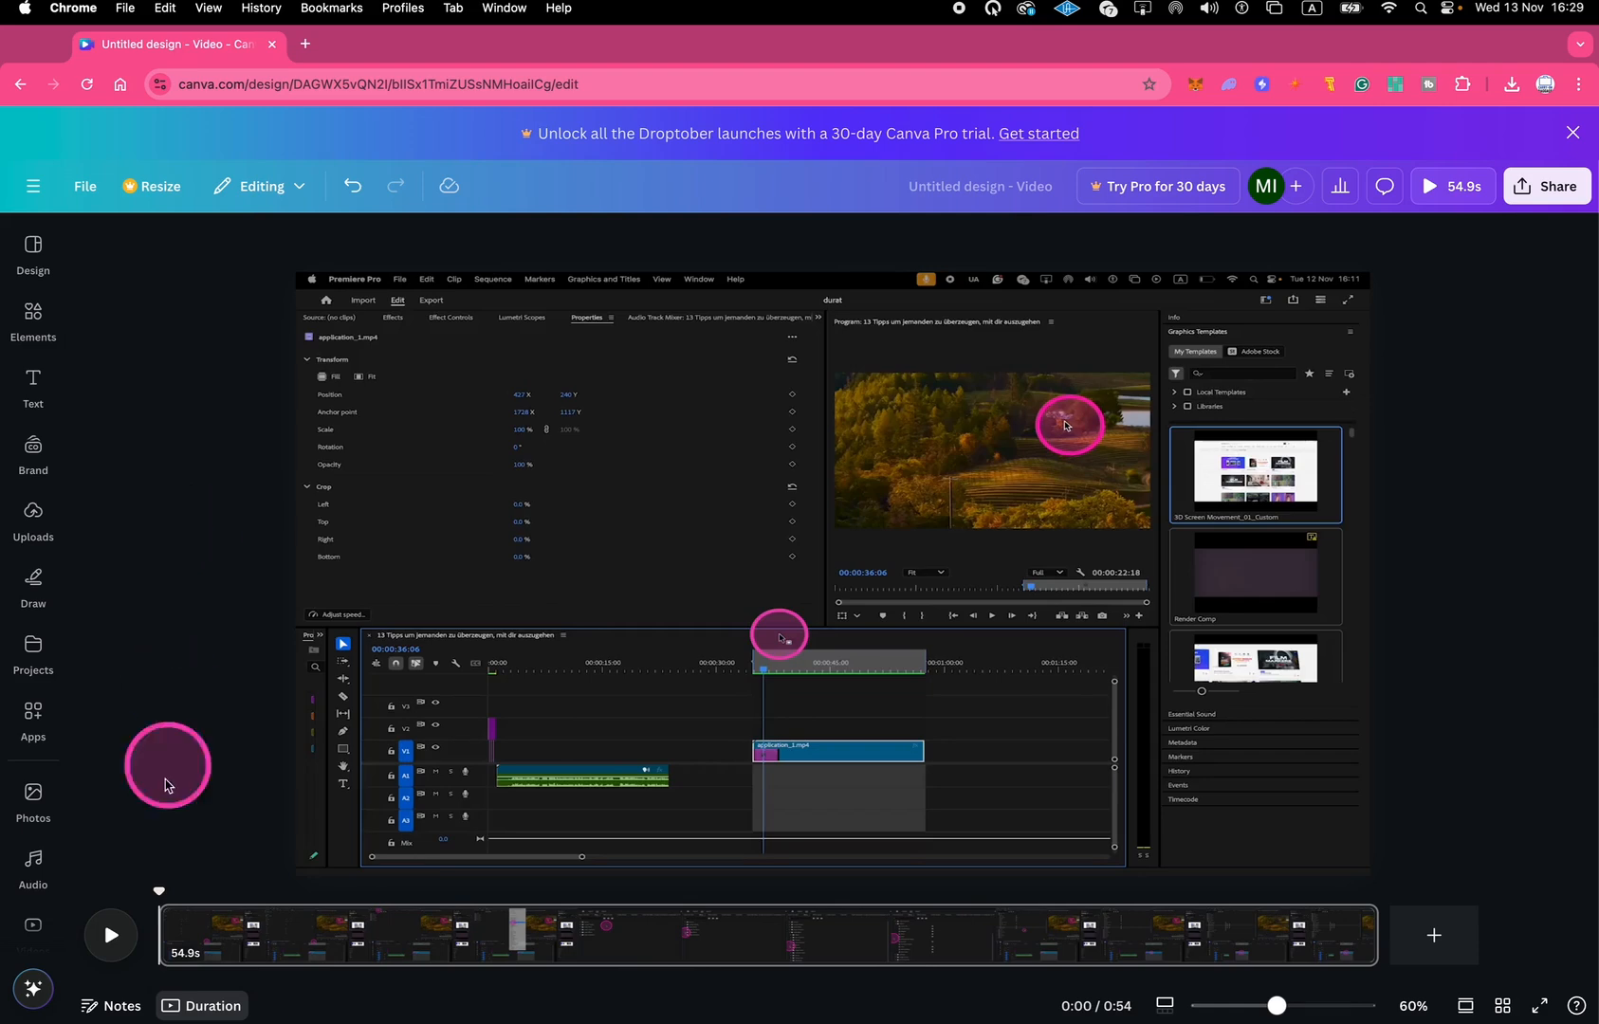
{"action": "left_click", "coordinate": [111, 937]}
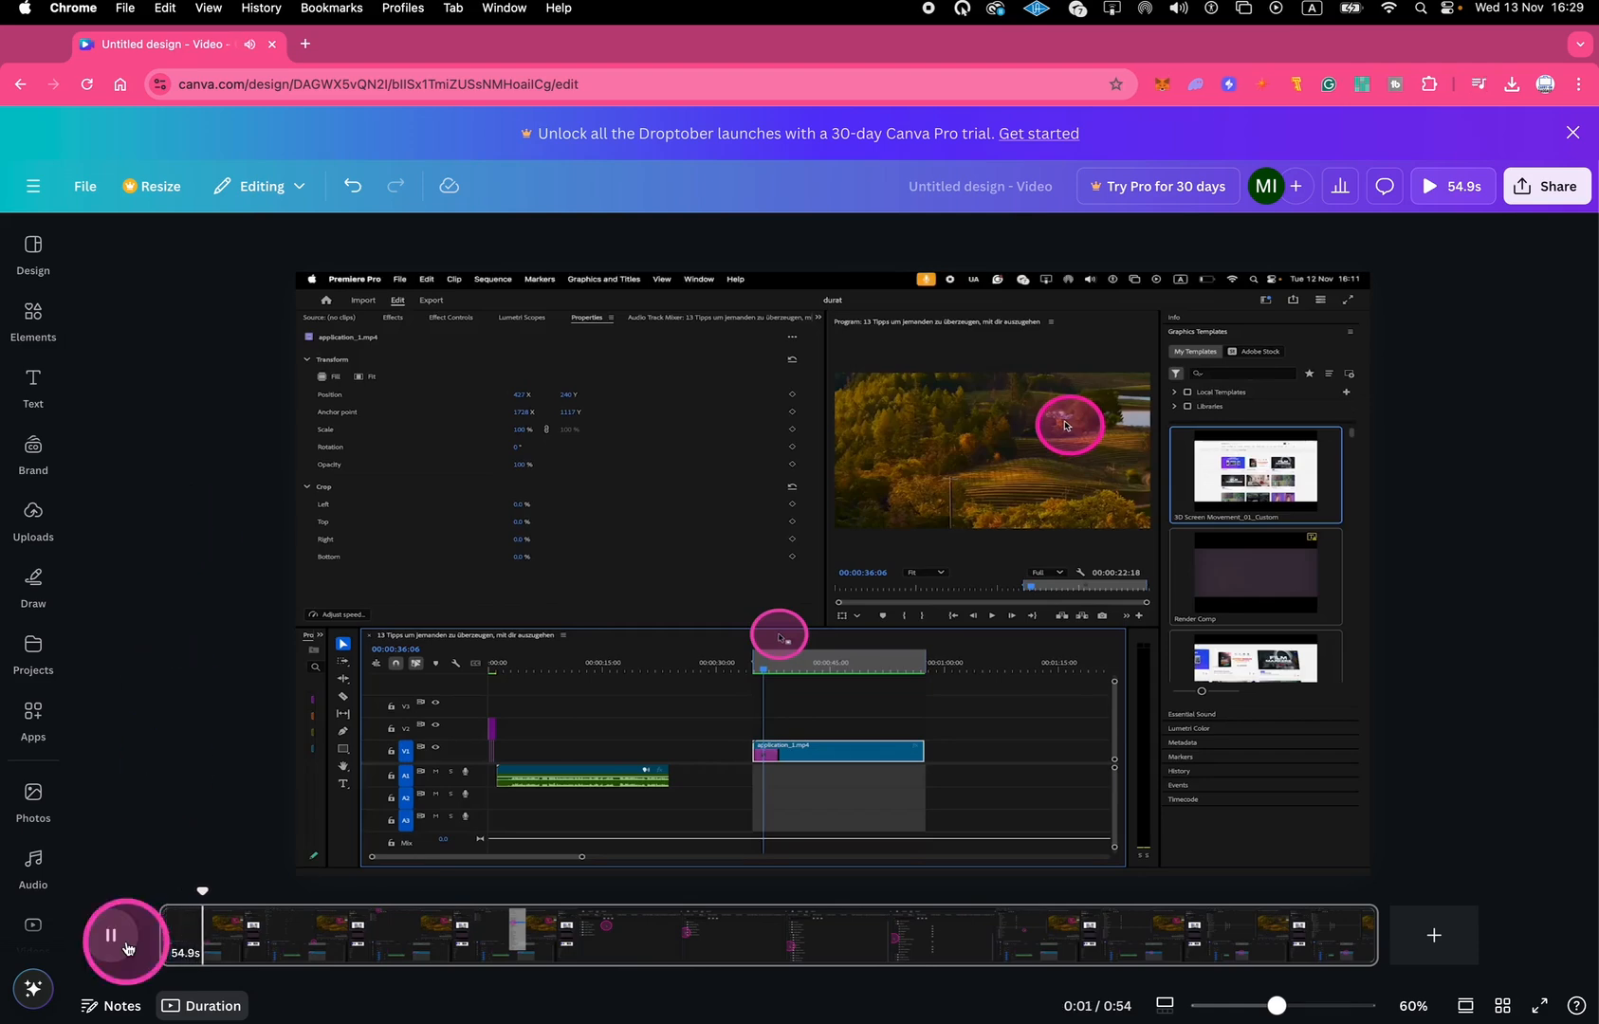
{"action": "left_click", "coordinate": [120, 940]}
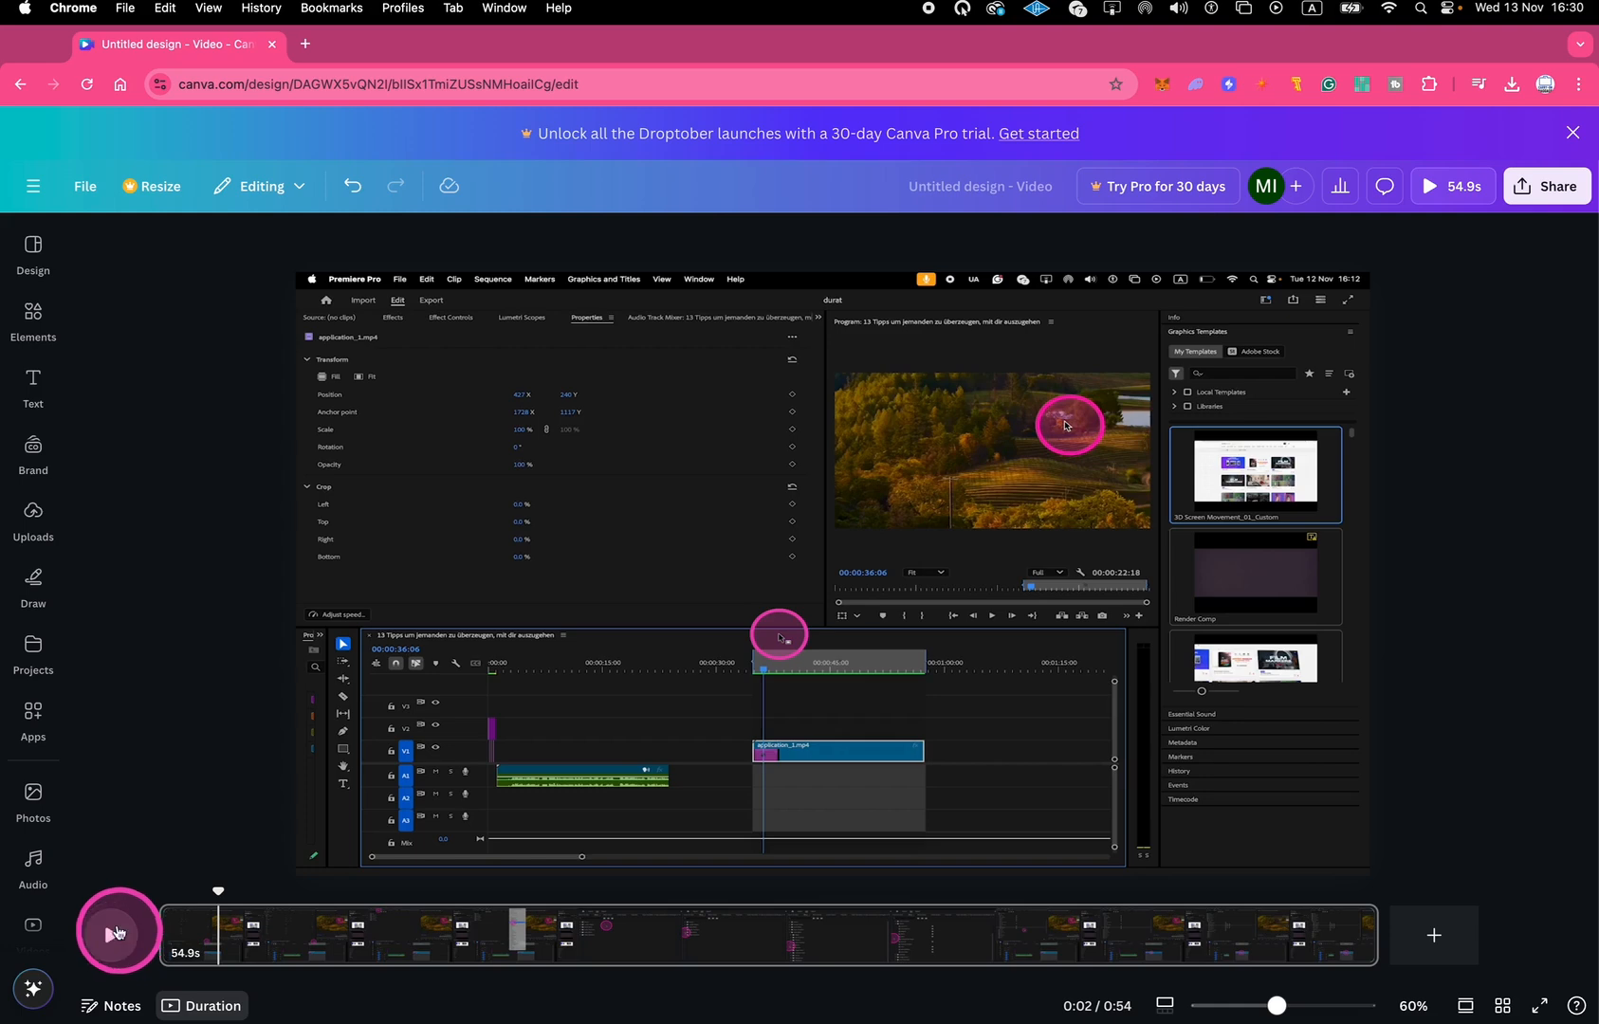
Step: Generate dynamic captions for all videos with audio in the design
{"action": "left_click", "coordinate": [33, 451]}
{"action": "left_click", "coordinate": [31, 389]}
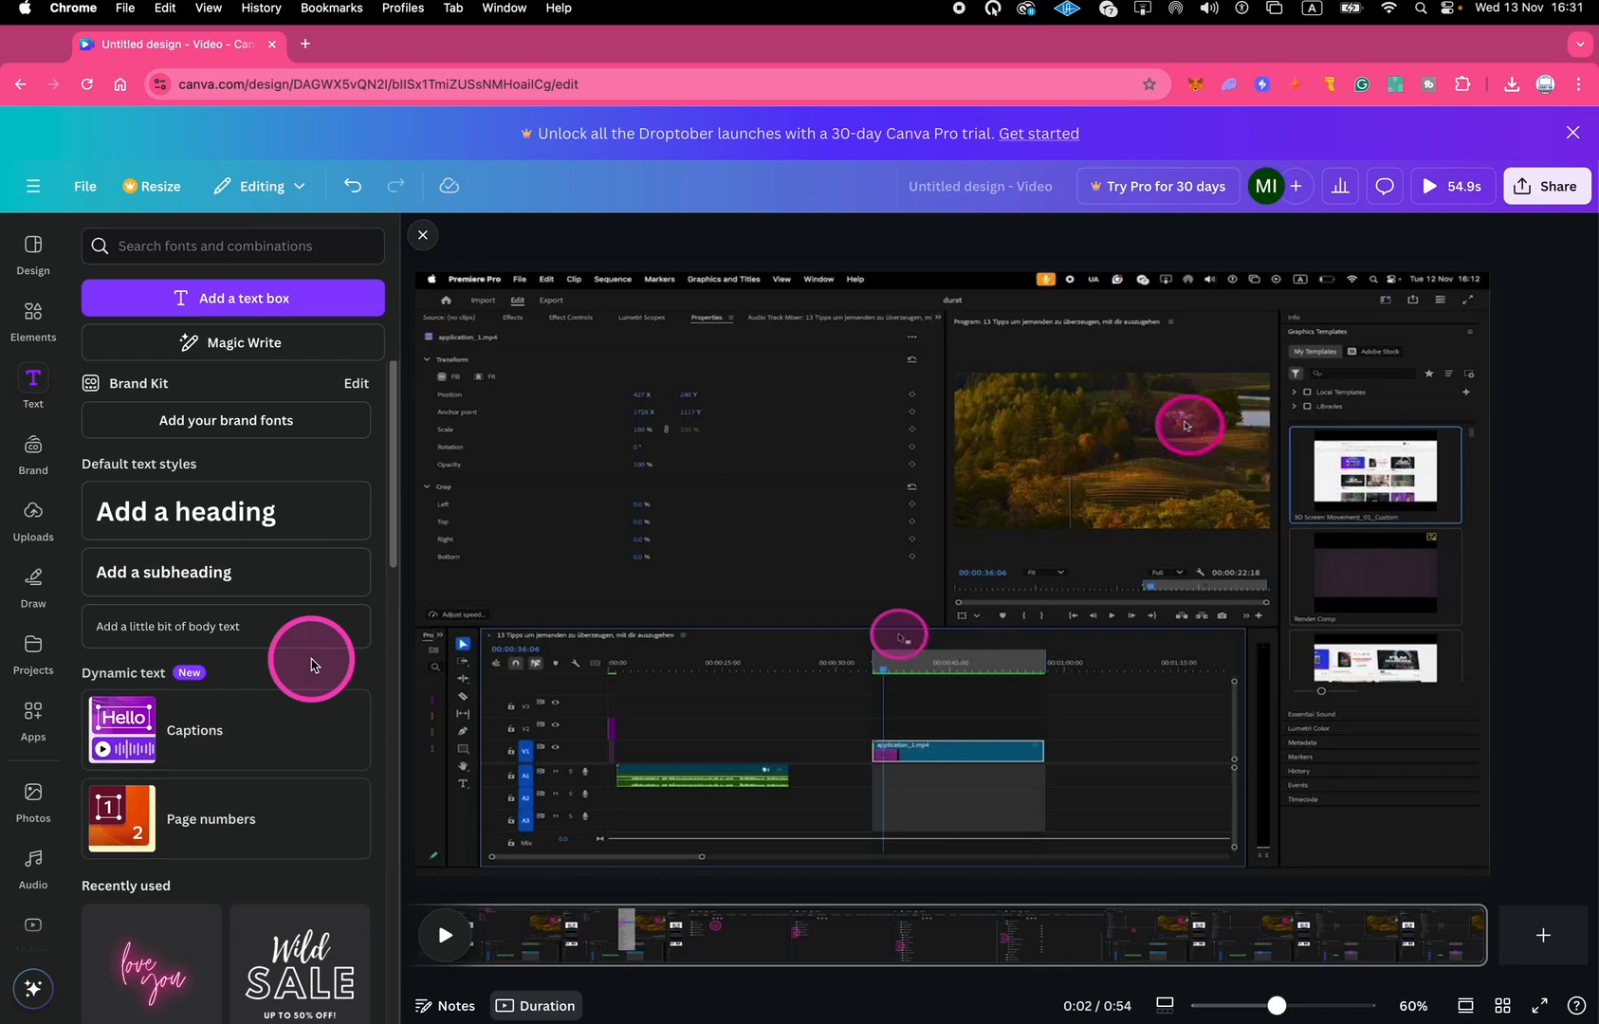
{"action": "left_click", "coordinate": [29, 376]}
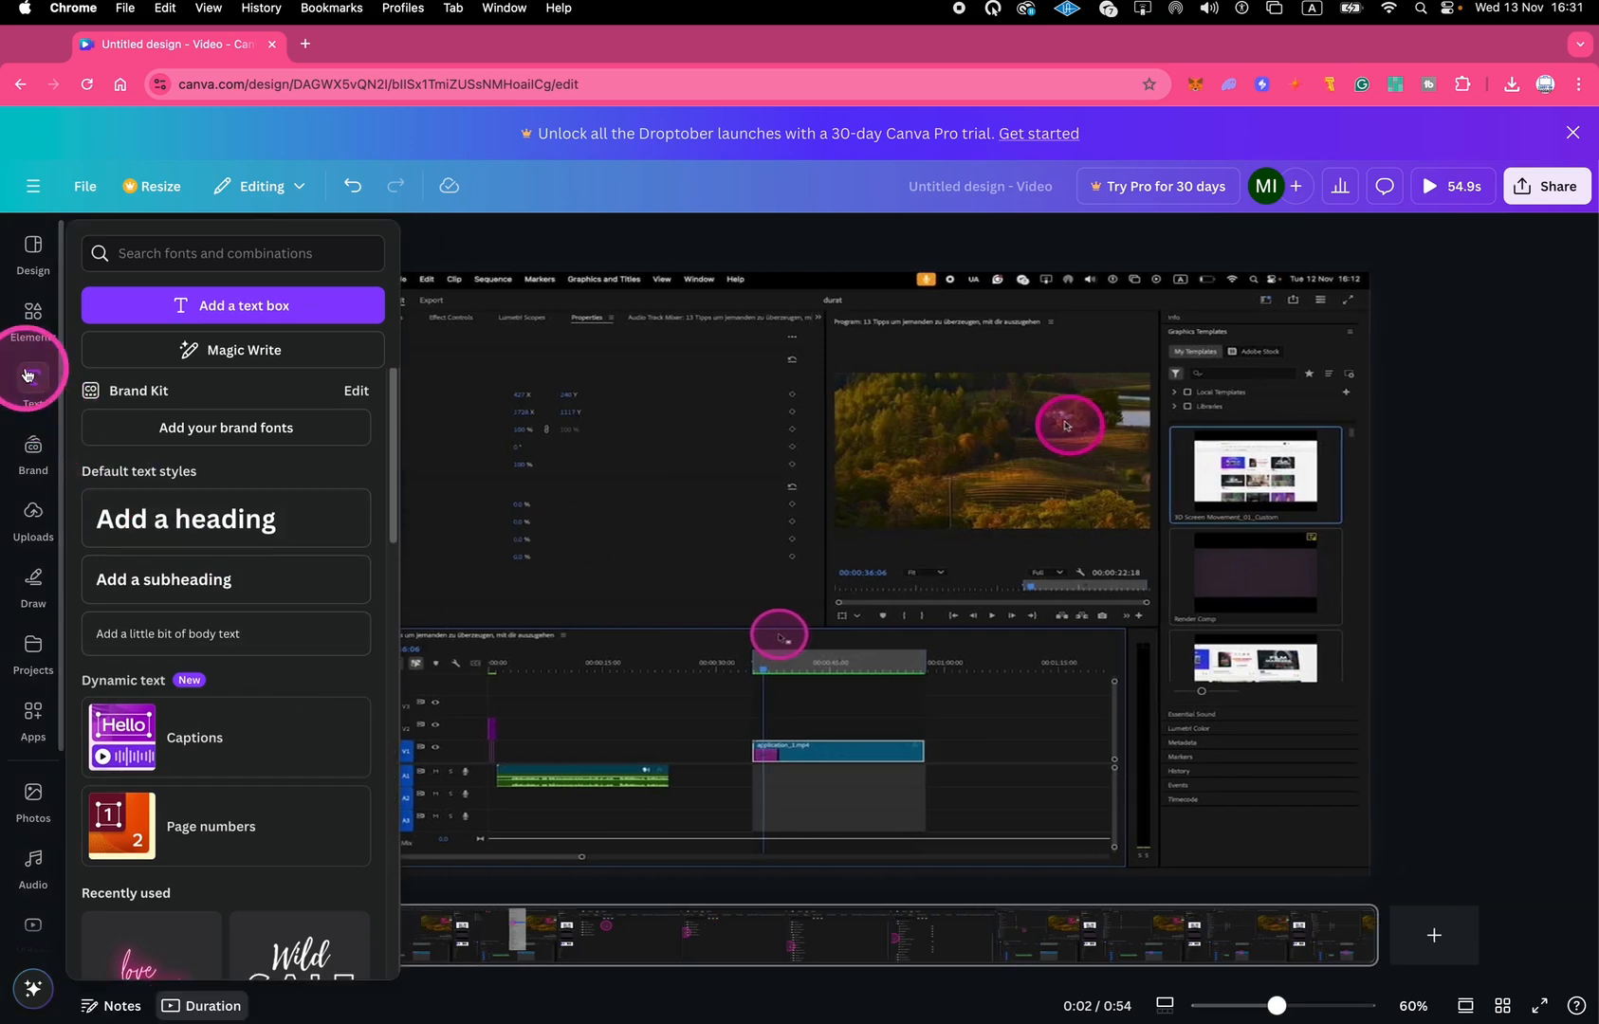
{"action": "left_click", "coordinate": [230, 732]}
{"action": "left_click", "coordinate": [296, 556]}
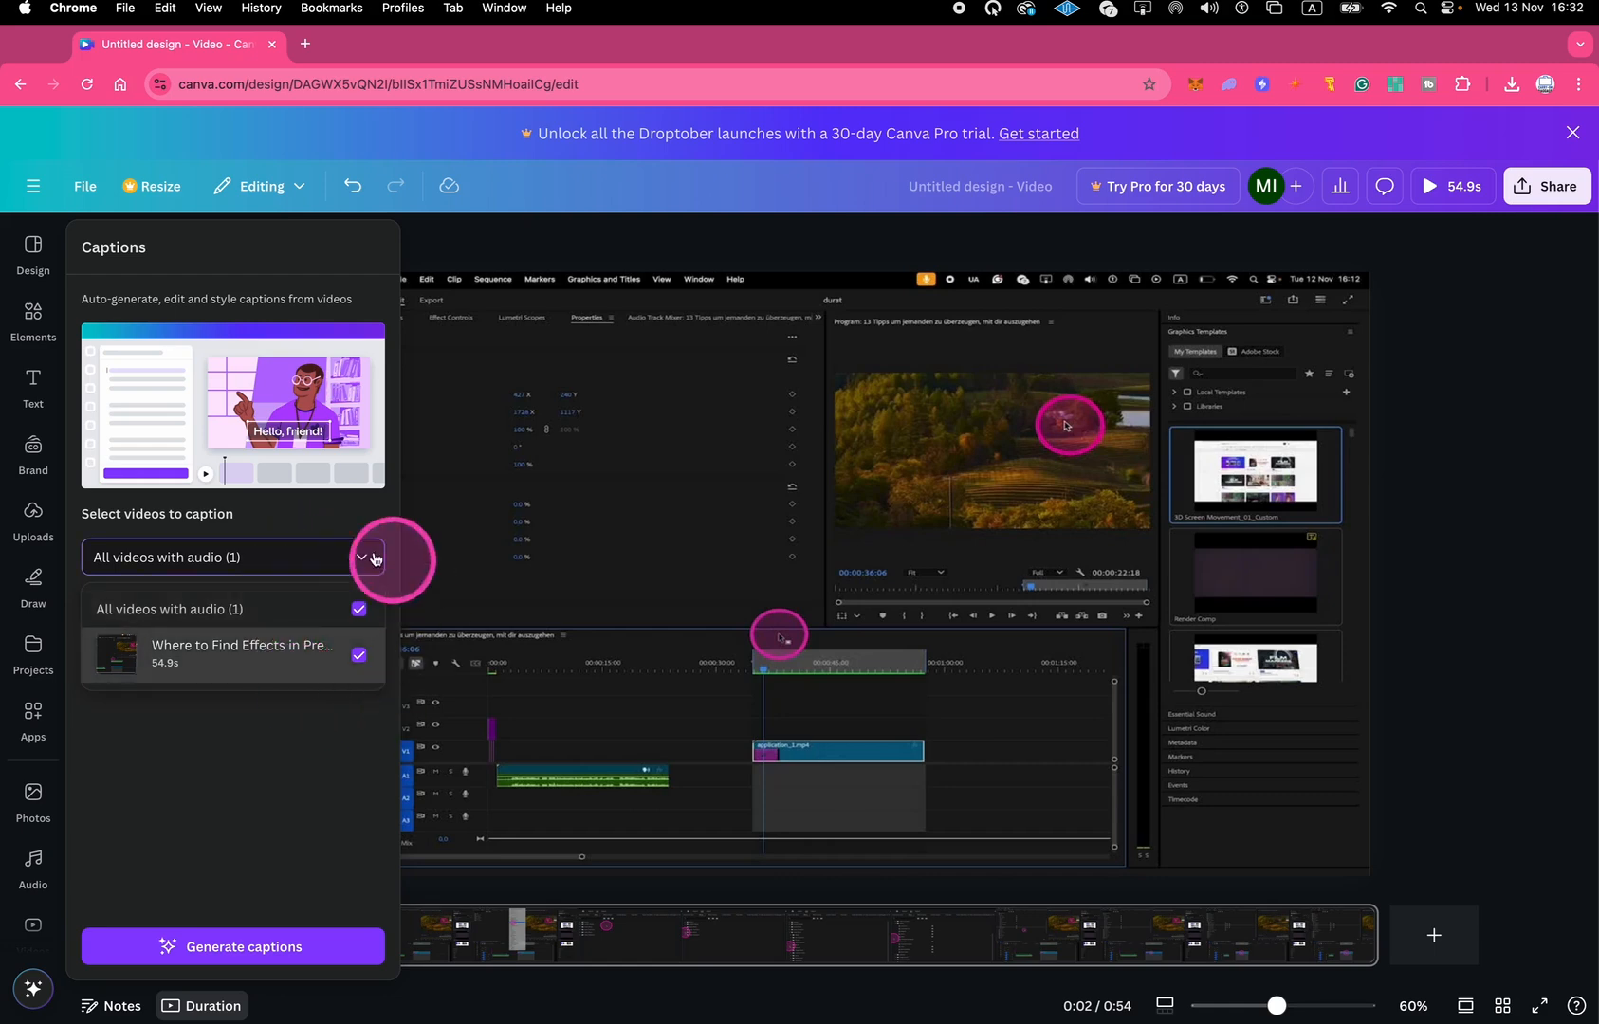
{"action": "left_click", "coordinate": [325, 570]}
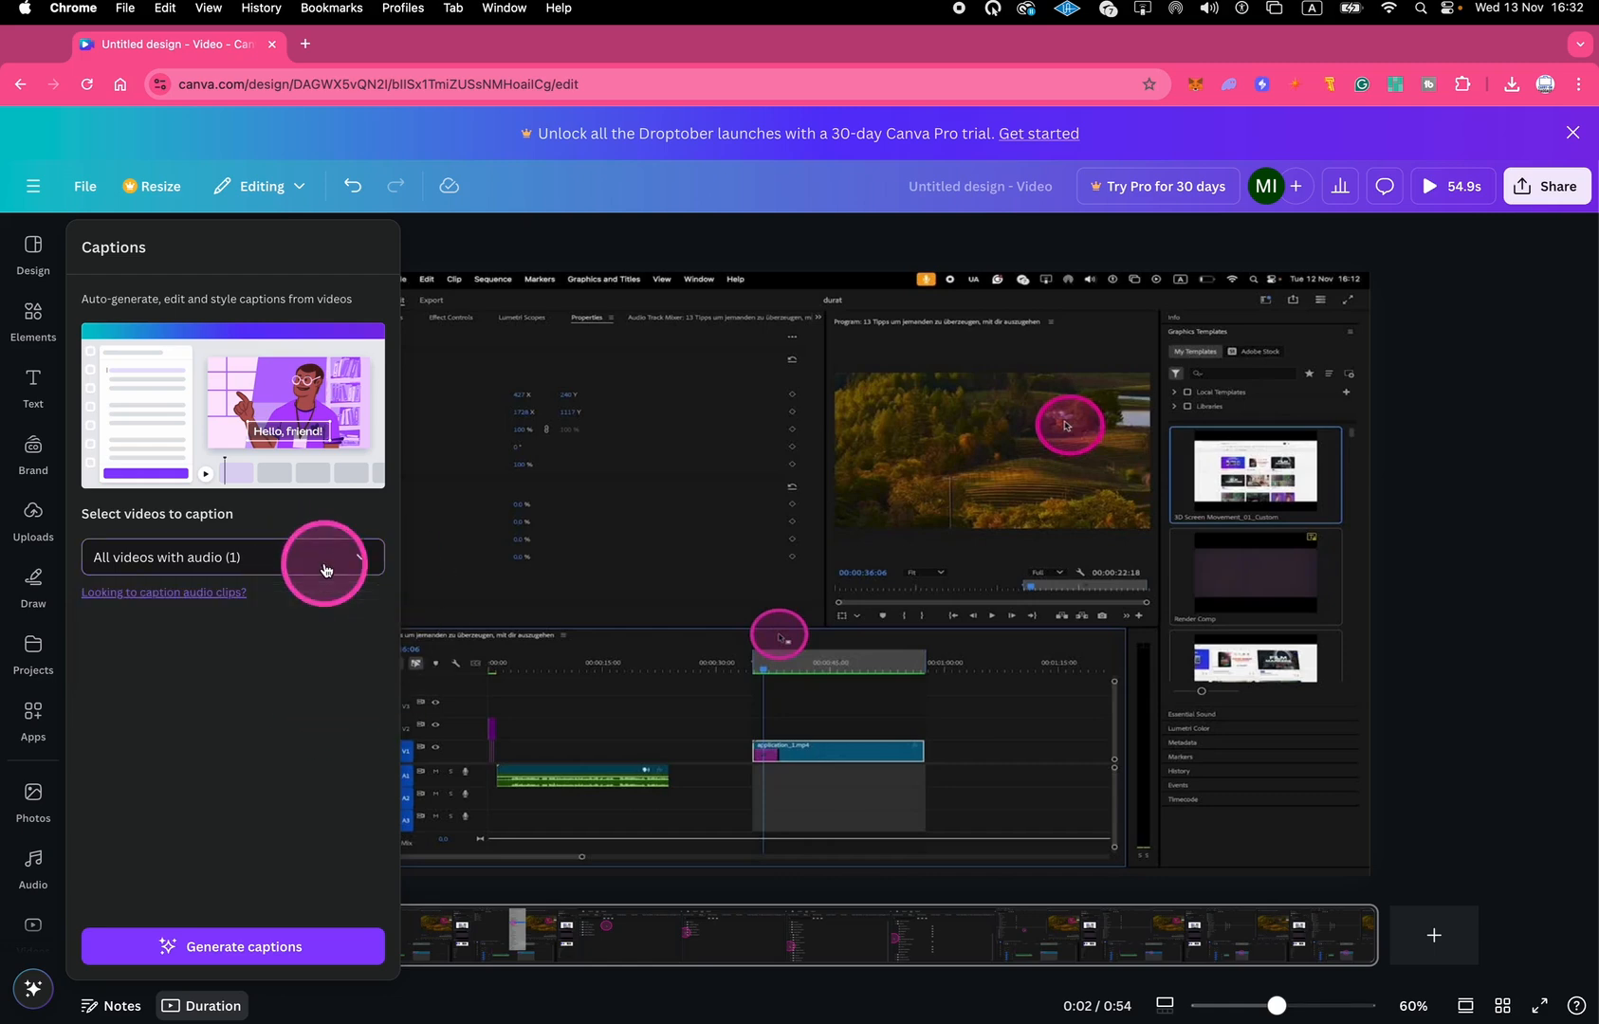
{"action": "left_click", "coordinate": [268, 950]}
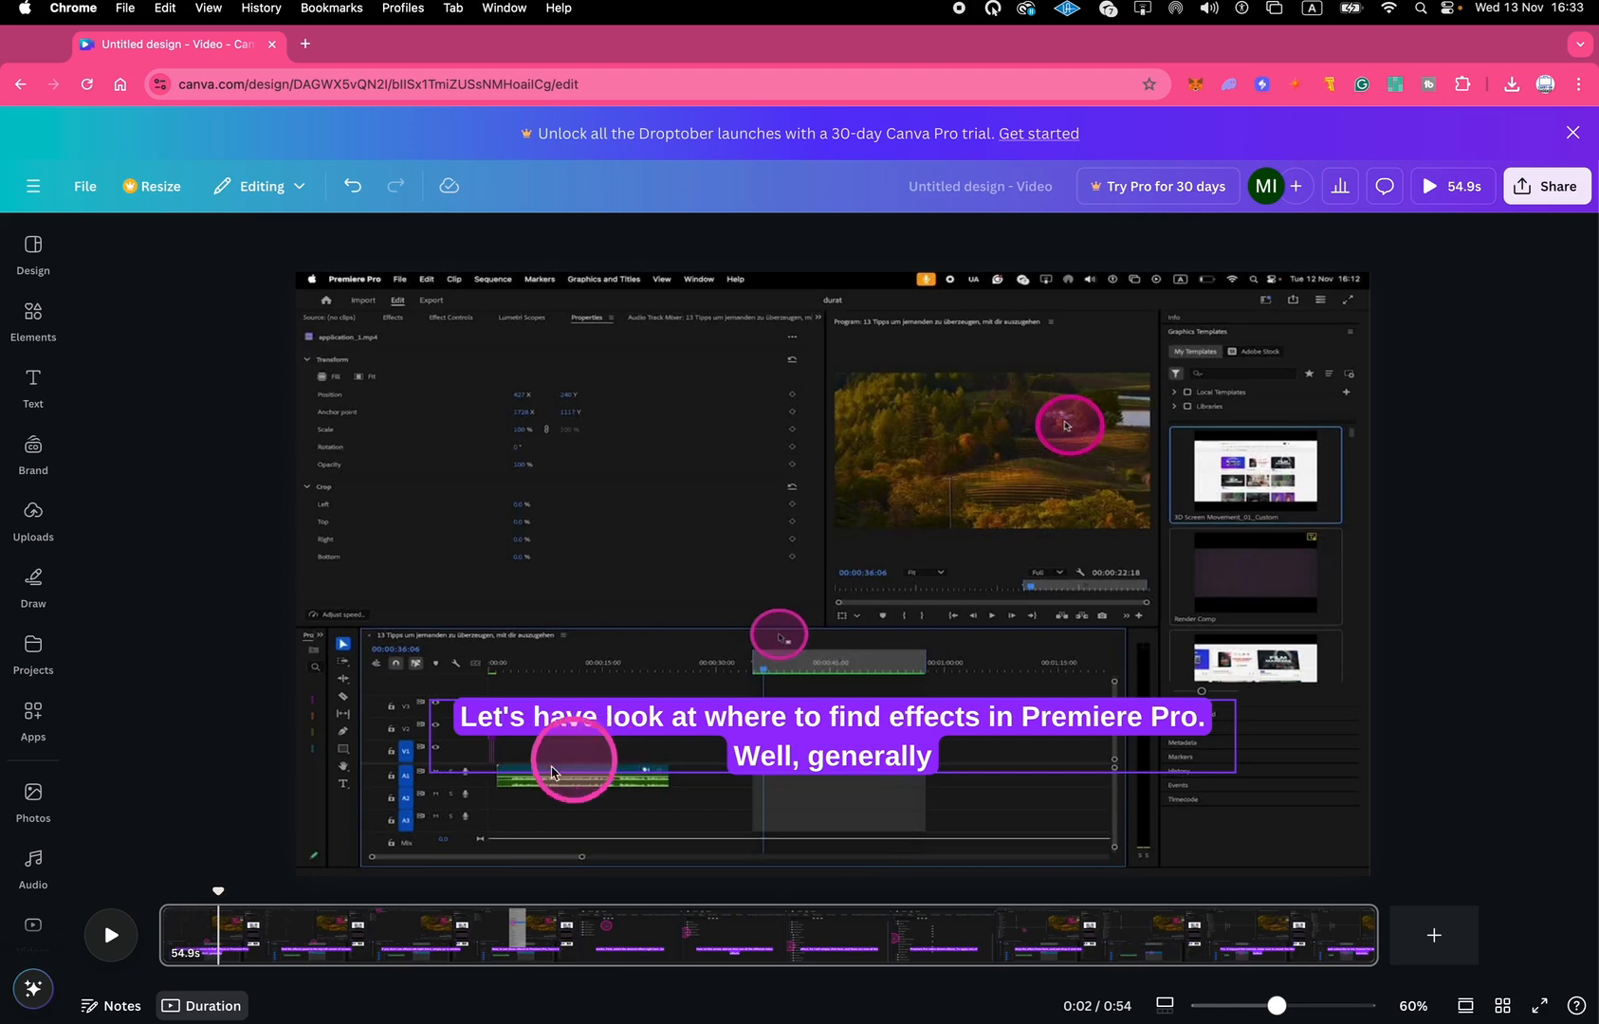
Step: Play the video from its beginning to review the generated captions and pause it
{"action": "left_click_drag", "start_coordinate": [218, 889], "coordinate": [151, 891]}
{"action": "left_click", "coordinate": [110, 935]}
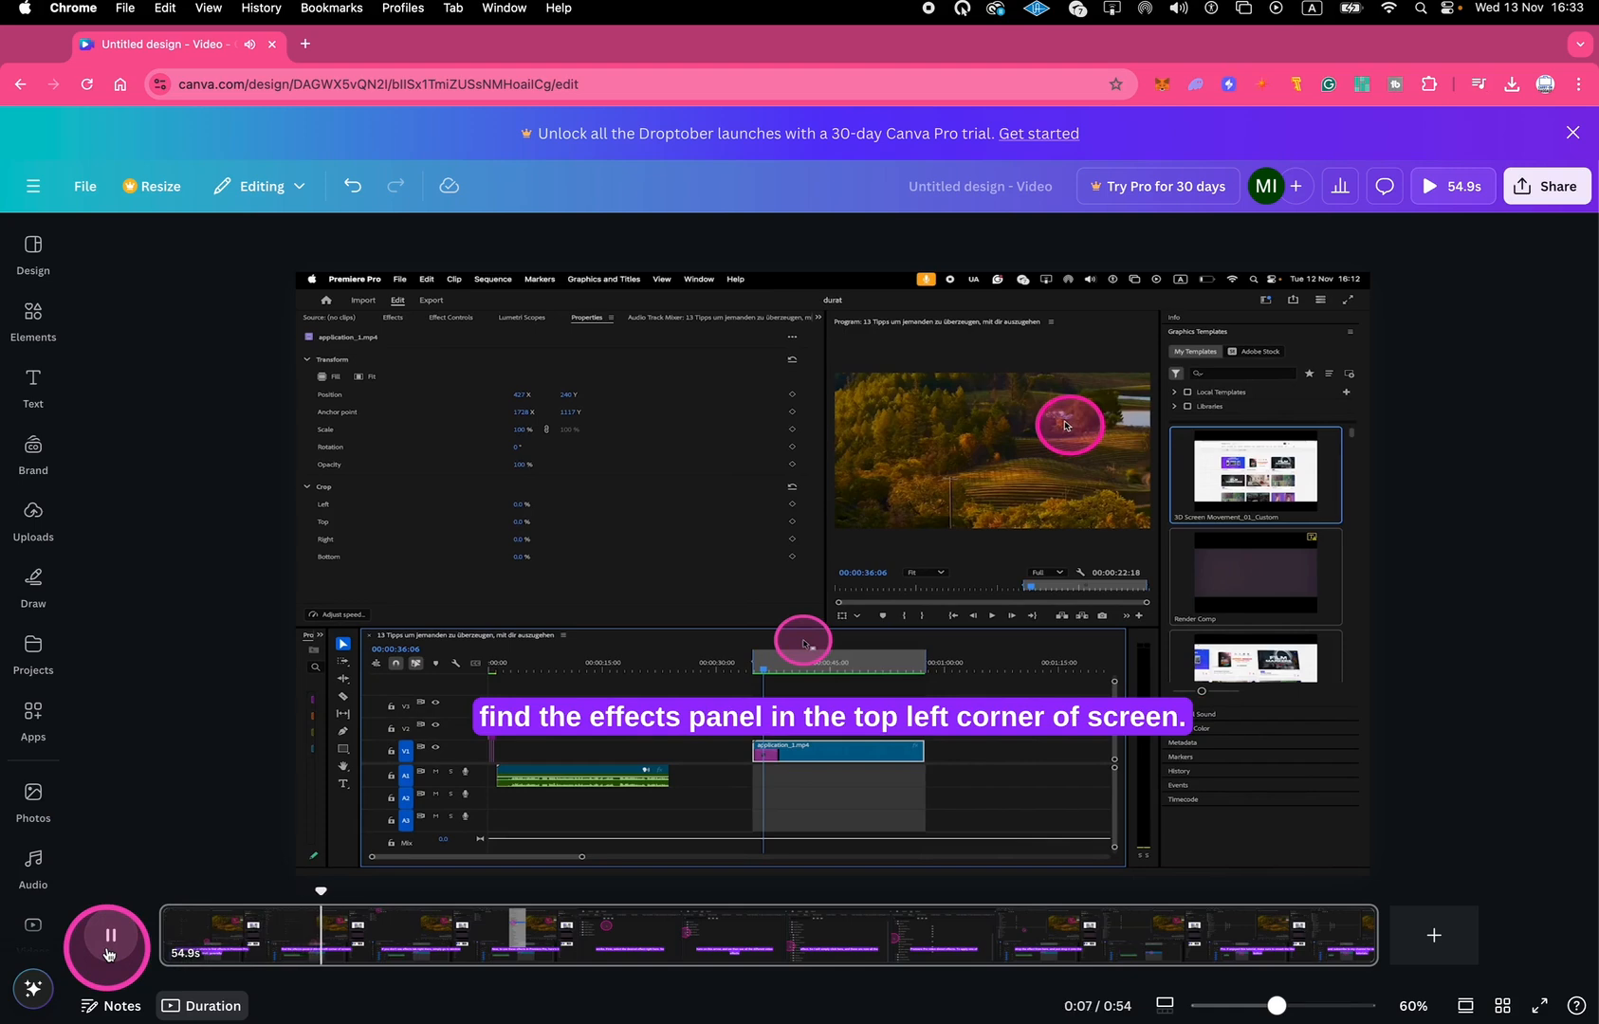
{"action": "left_click", "coordinate": [109, 948]}
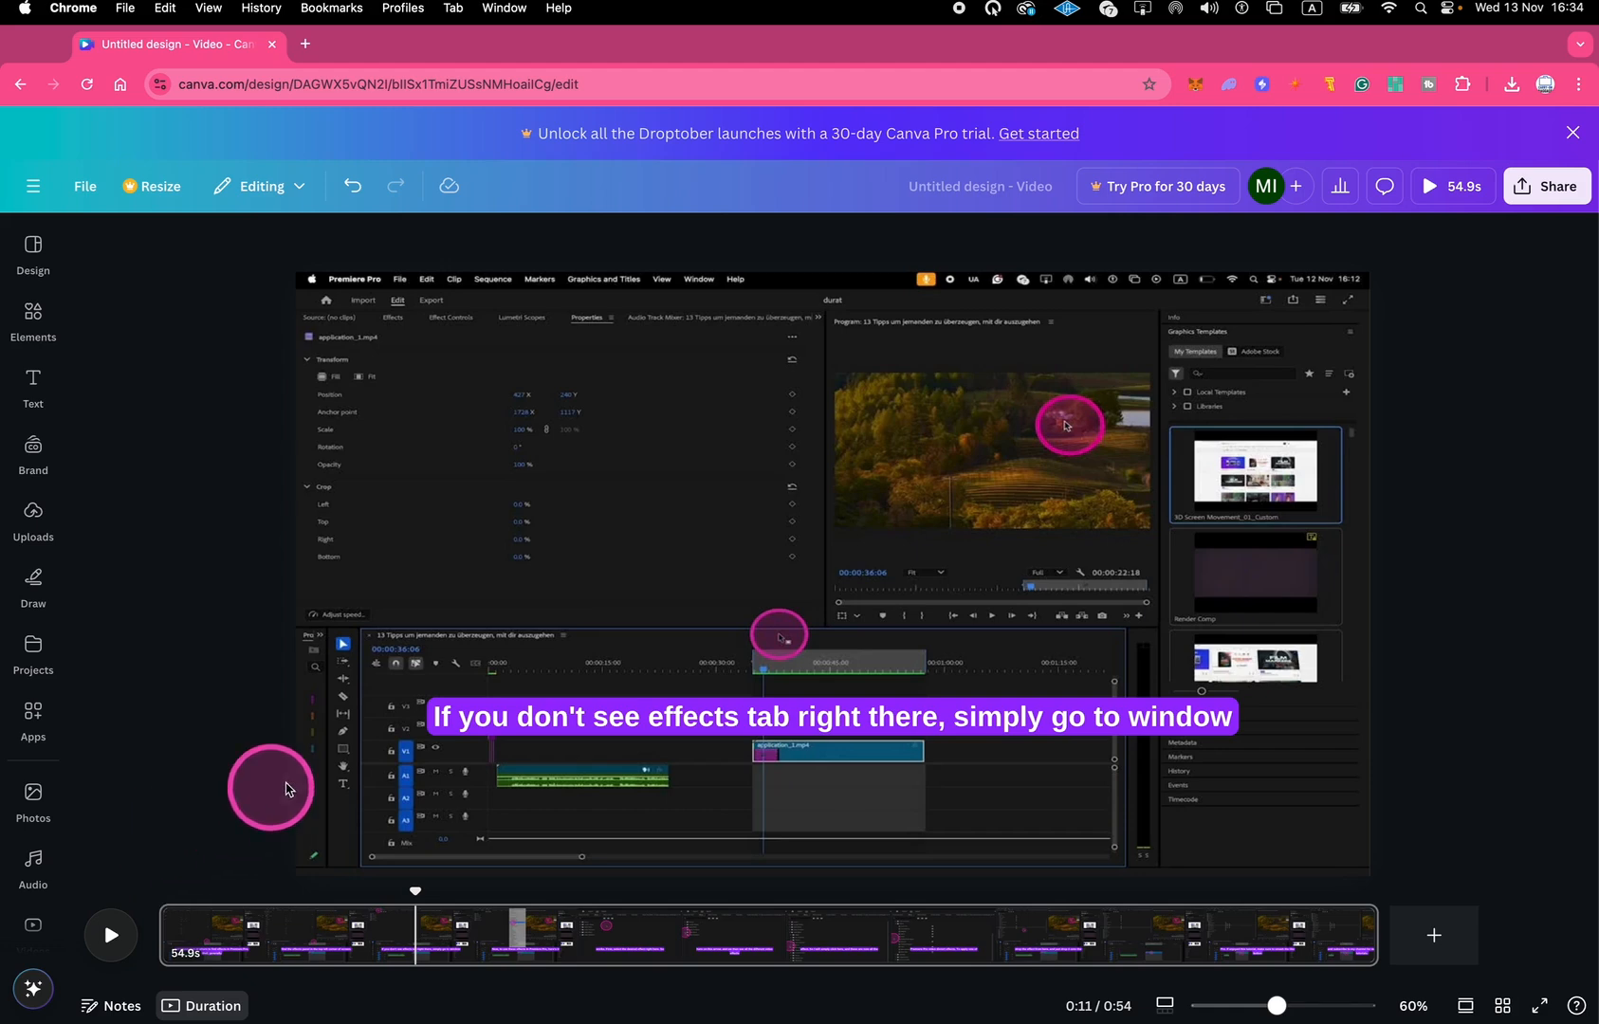
Step: Capitalize "effects" in the current caption so it reads "If you don't see Effects tab right there, simply go to window"
{"action": "left_click", "coordinate": [606, 711]}
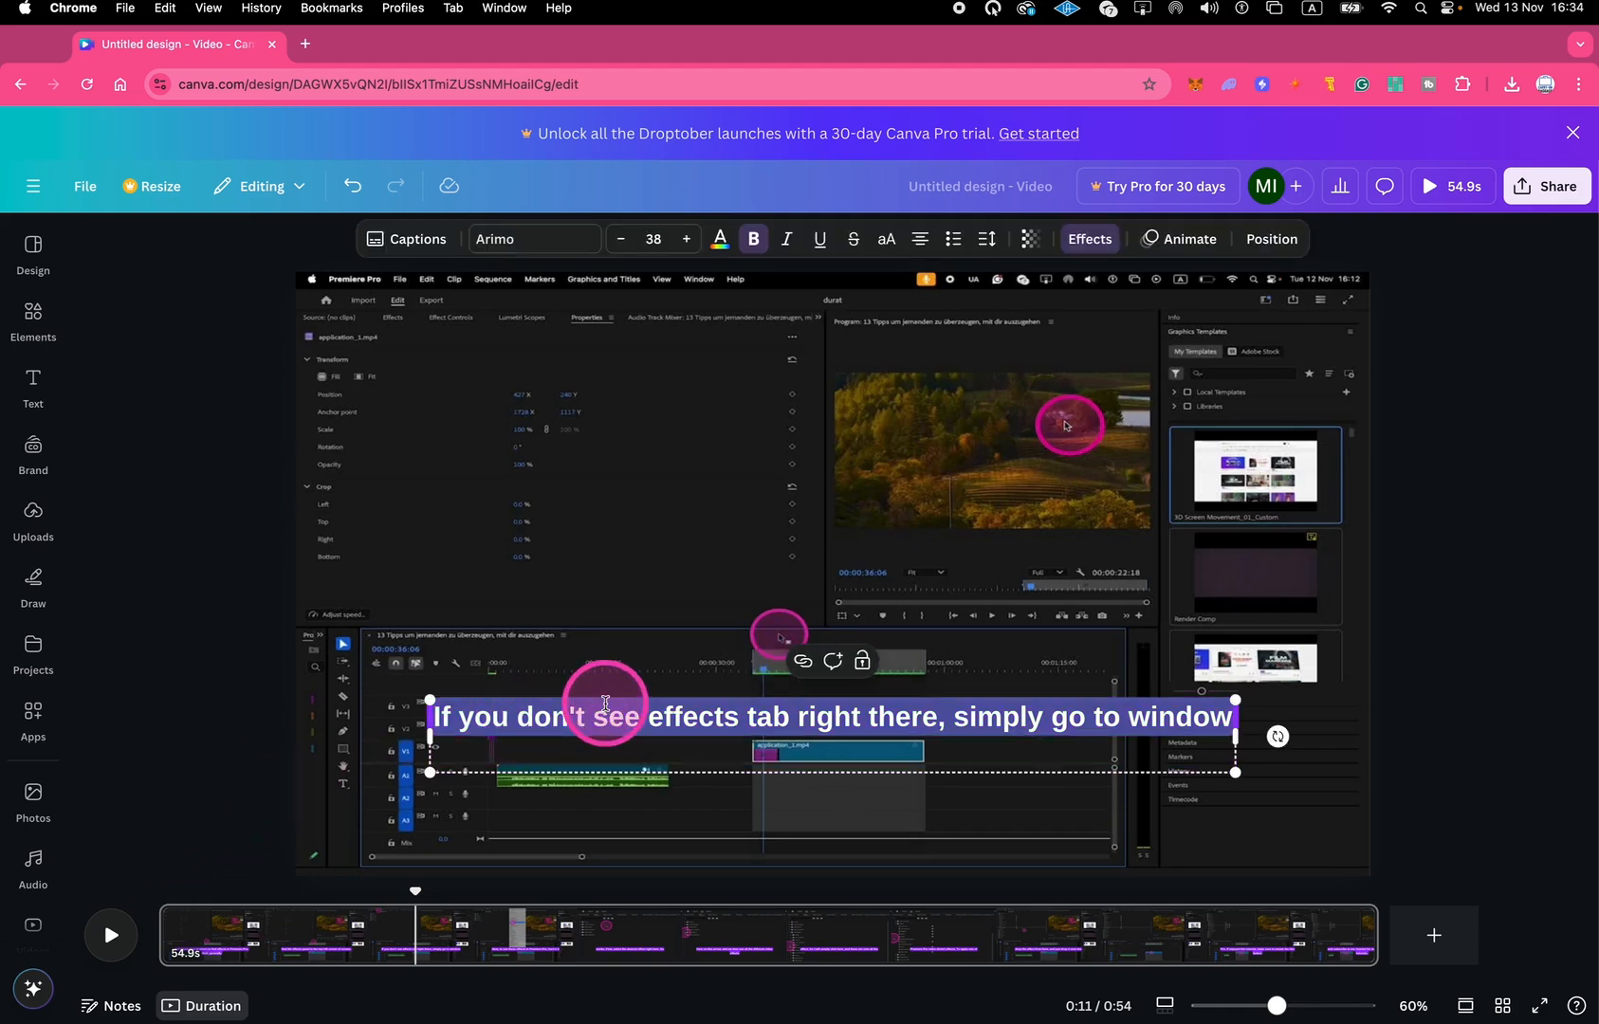
{"action": "left_click", "coordinate": [651, 711]}
{"action": "mouse_move", "coordinate": [657, 715]}
{"action": "left_mouse_down"}
{"action": "mouse_move", "coordinate": [626, 720]}
{"action": "mouse_move", "coordinate": [655, 720]}
{"action": "left_mouse_up"}
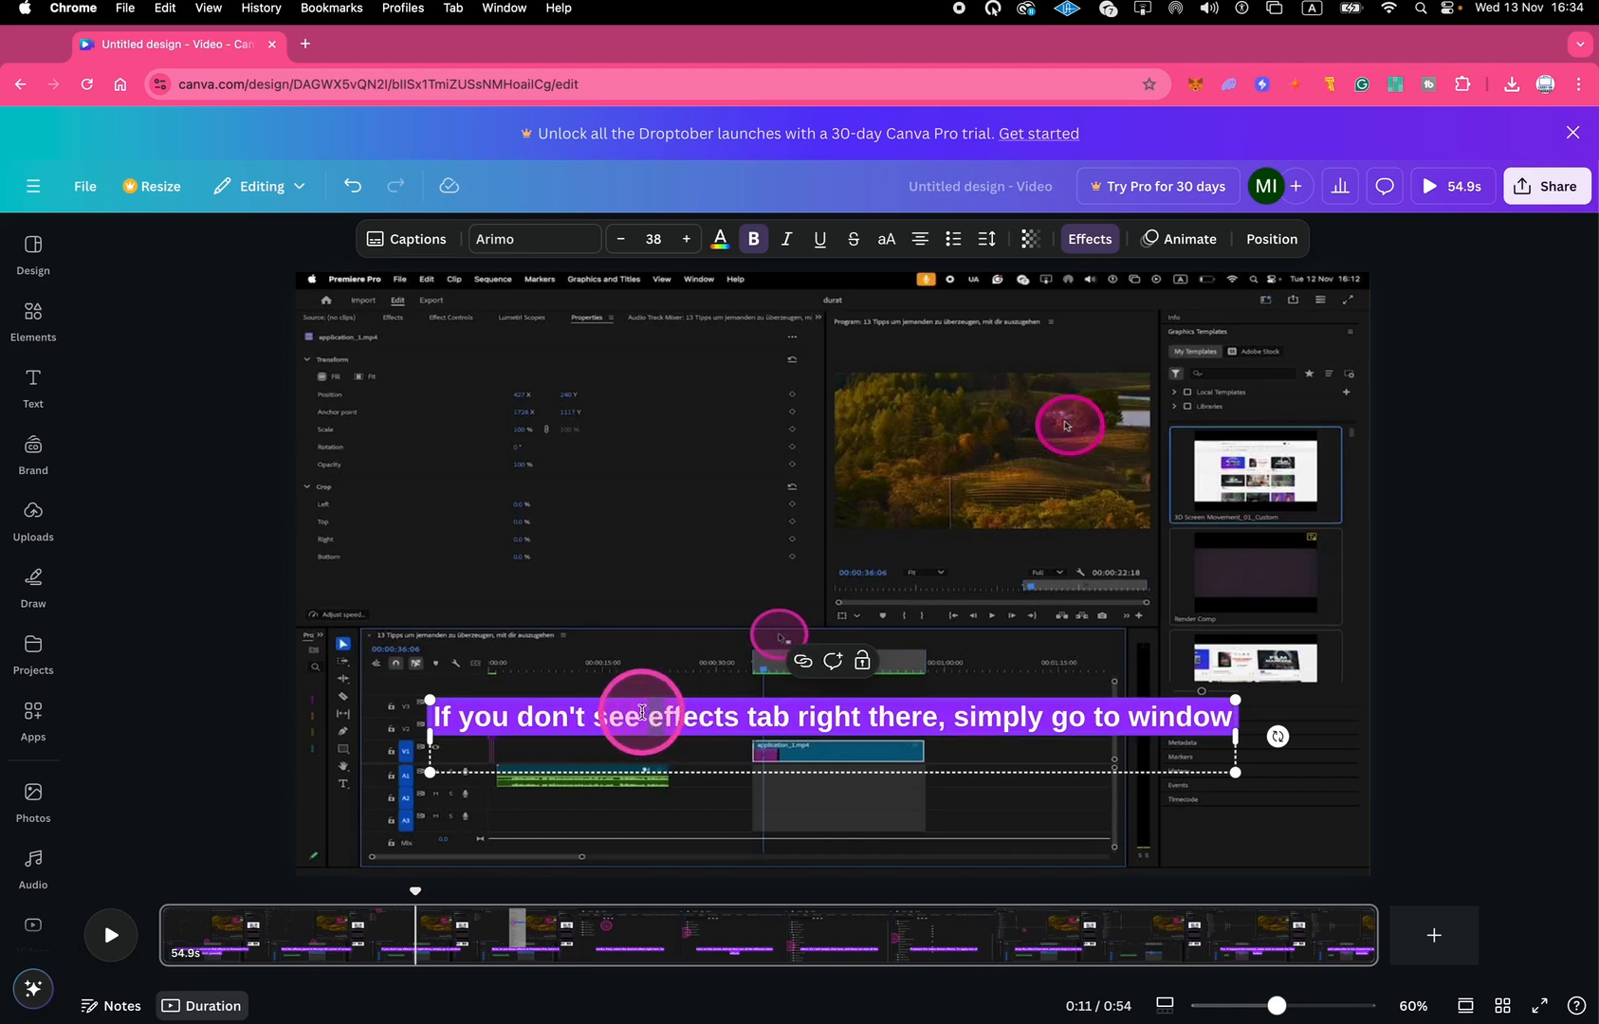
{"action": "type", "text": "E"}
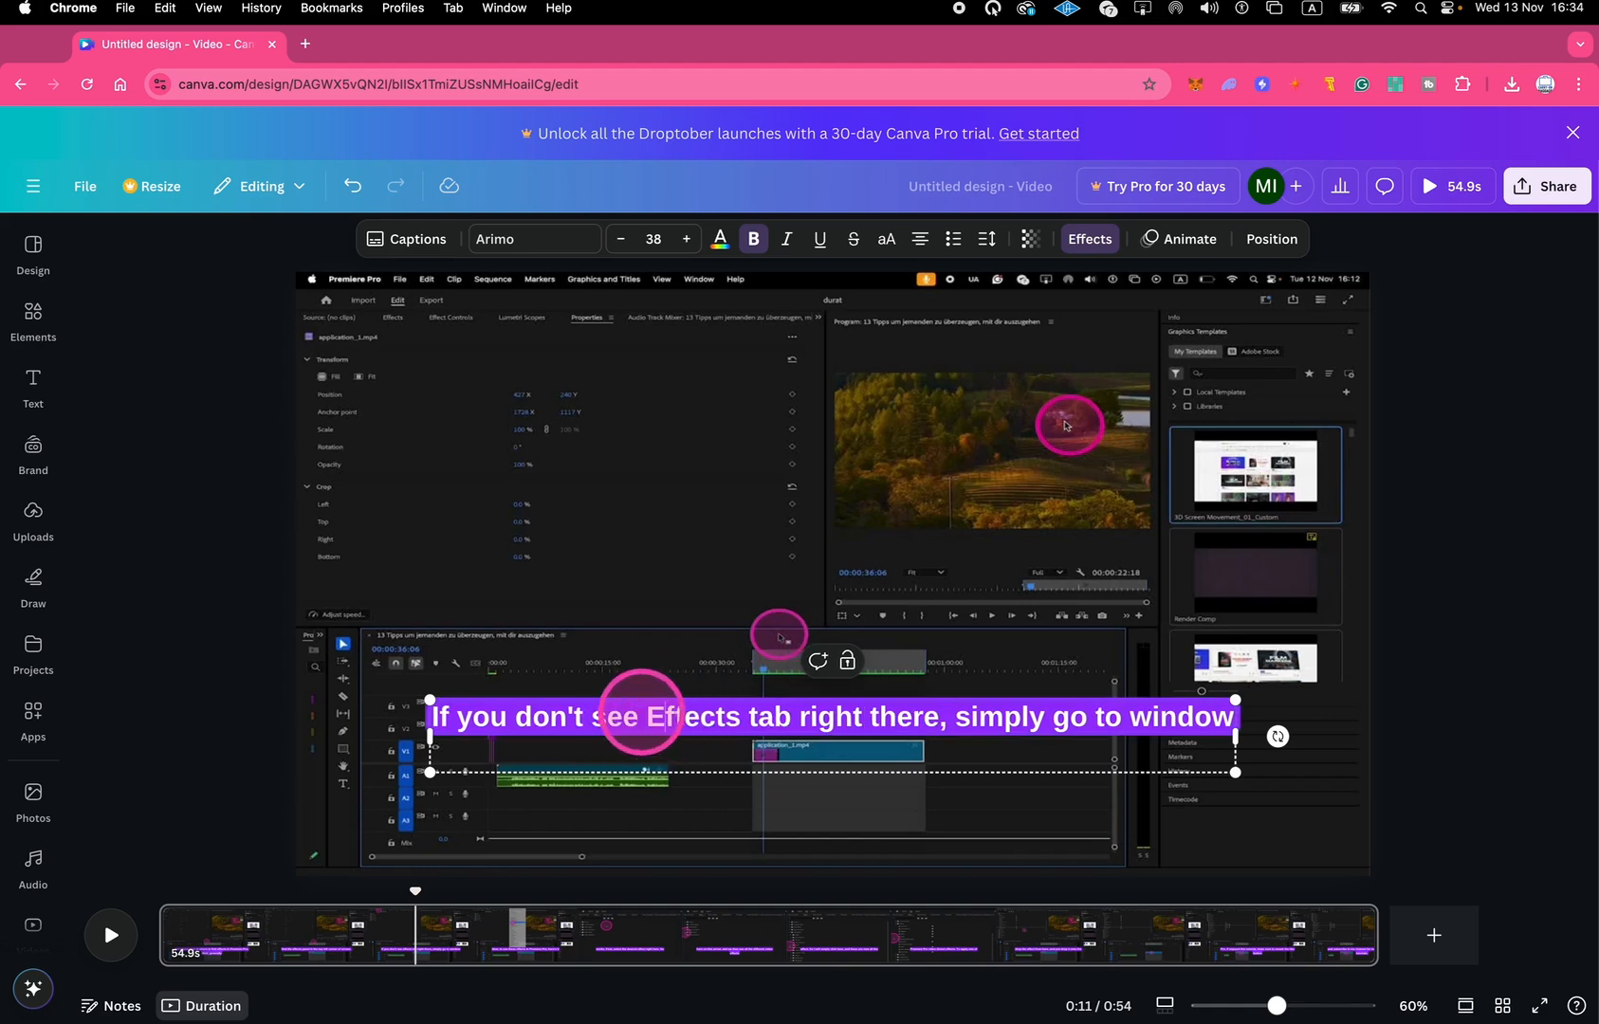
{"action": "left_click", "coordinate": [273, 689]}
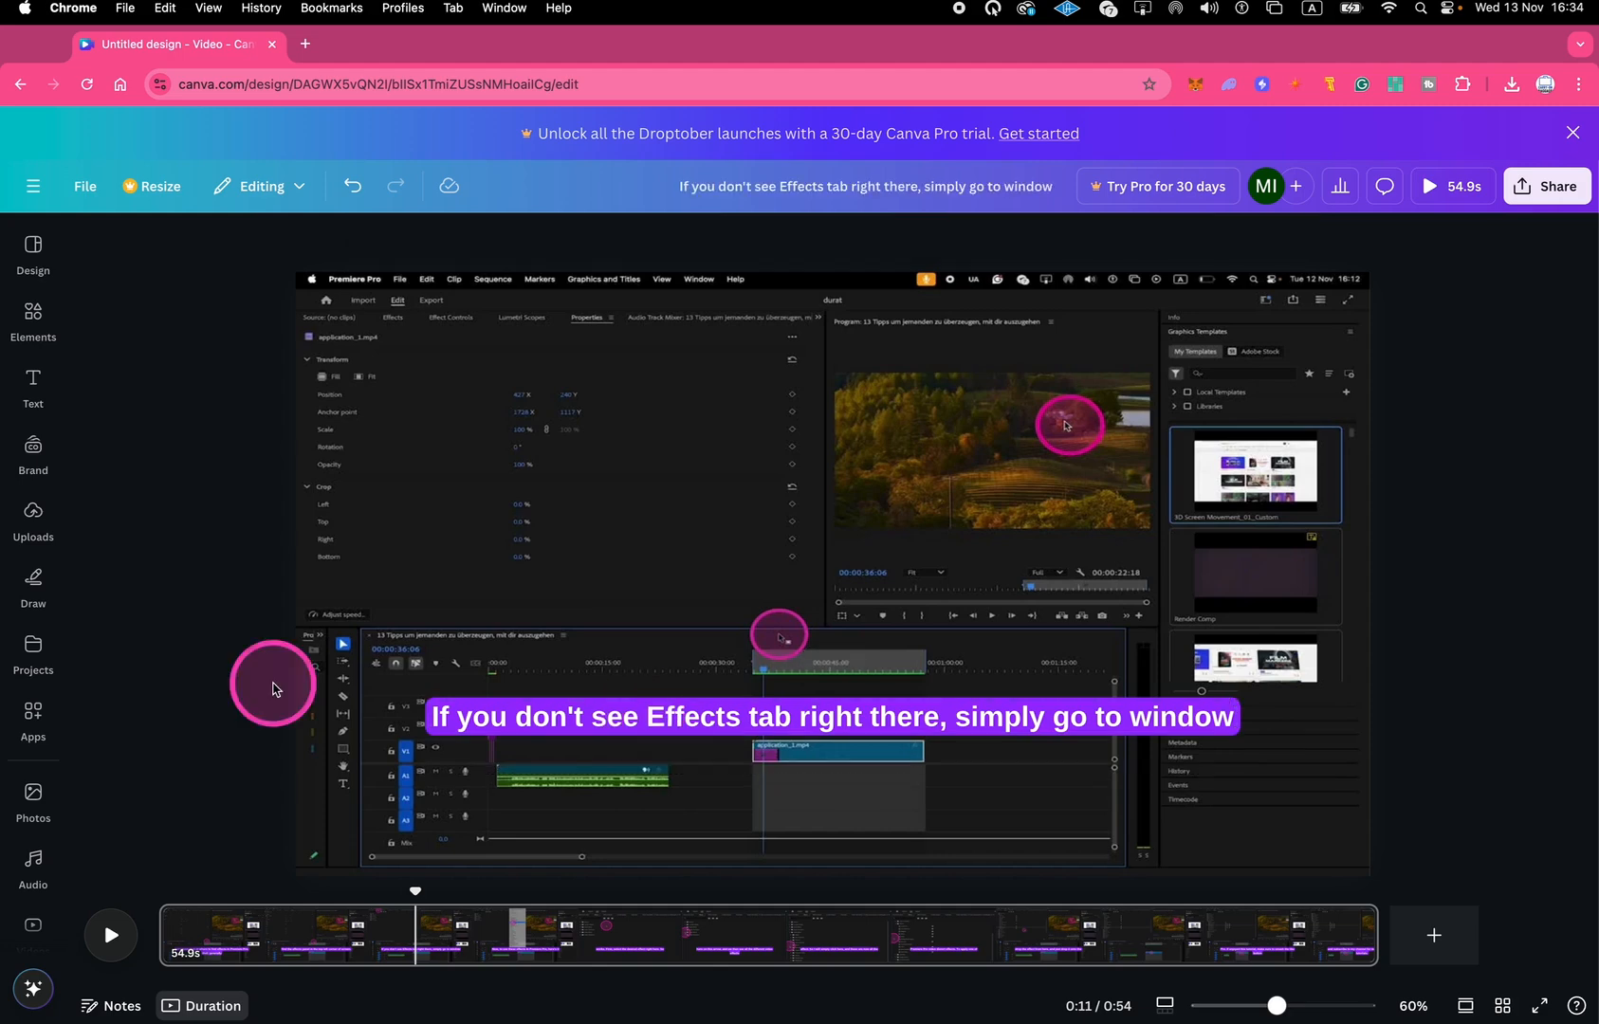
Step: Try replacing "Pro" with "PROOOO" in the distort effects caption at 0:34 and restore it to "Pro"
{"action": "left_click_drag", "start_coordinate": [415, 890], "coordinate": [931, 957]}
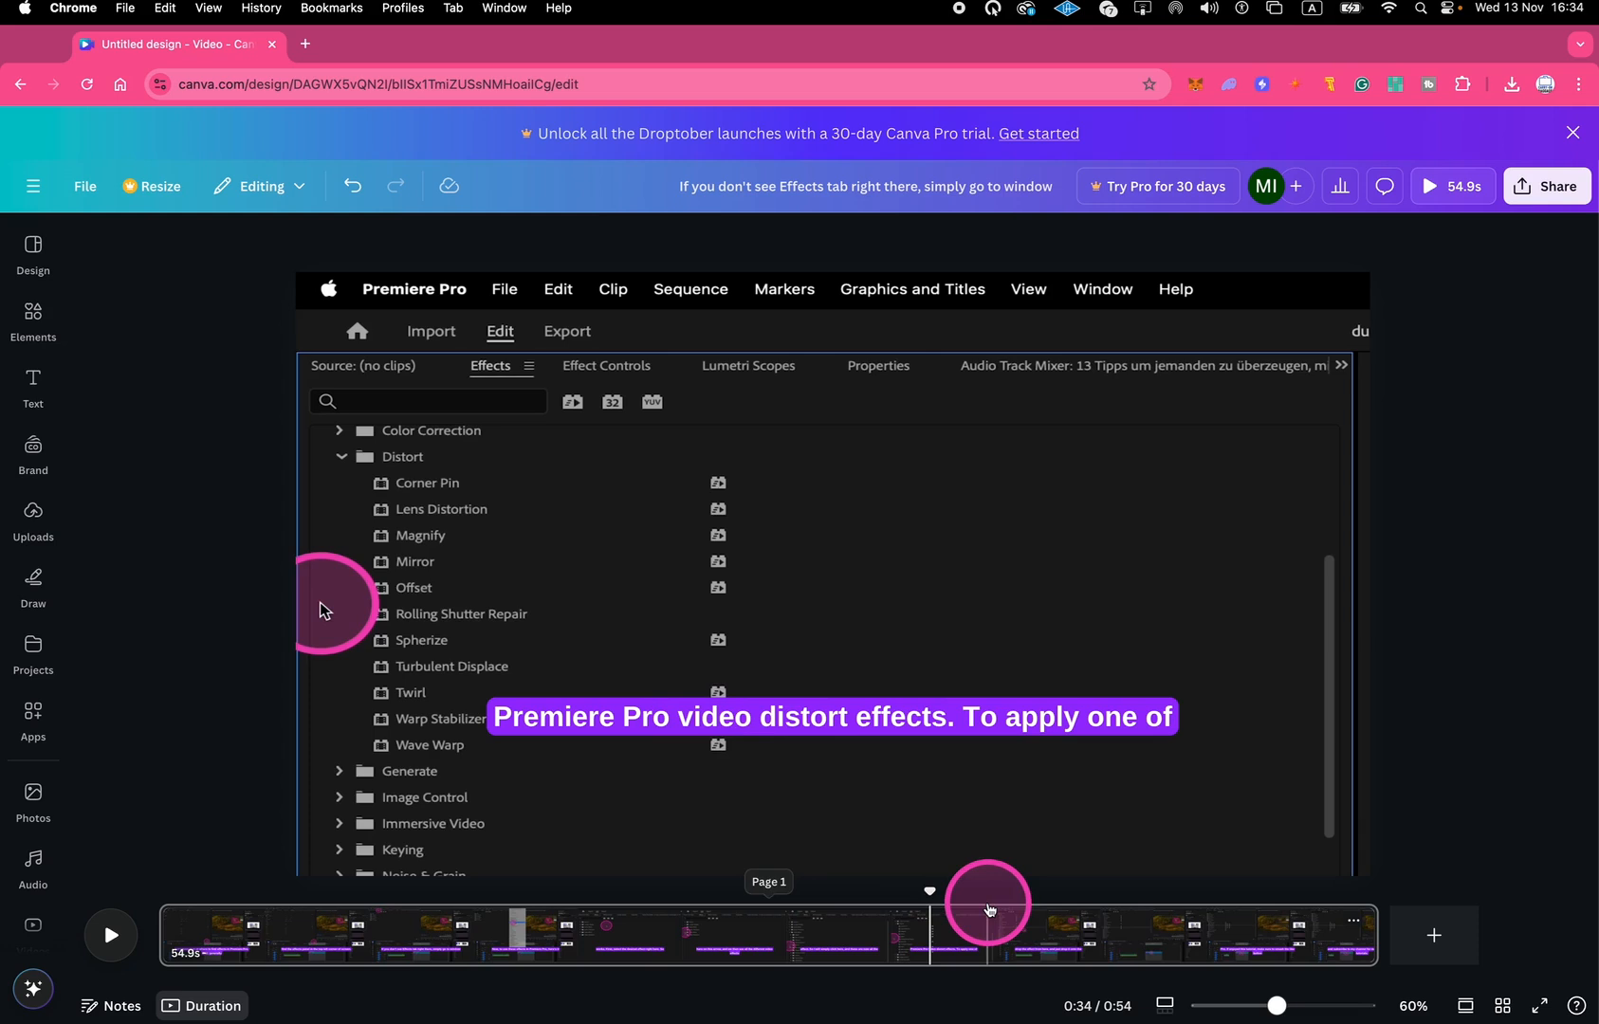
{"action": "left_click", "coordinate": [718, 709]}
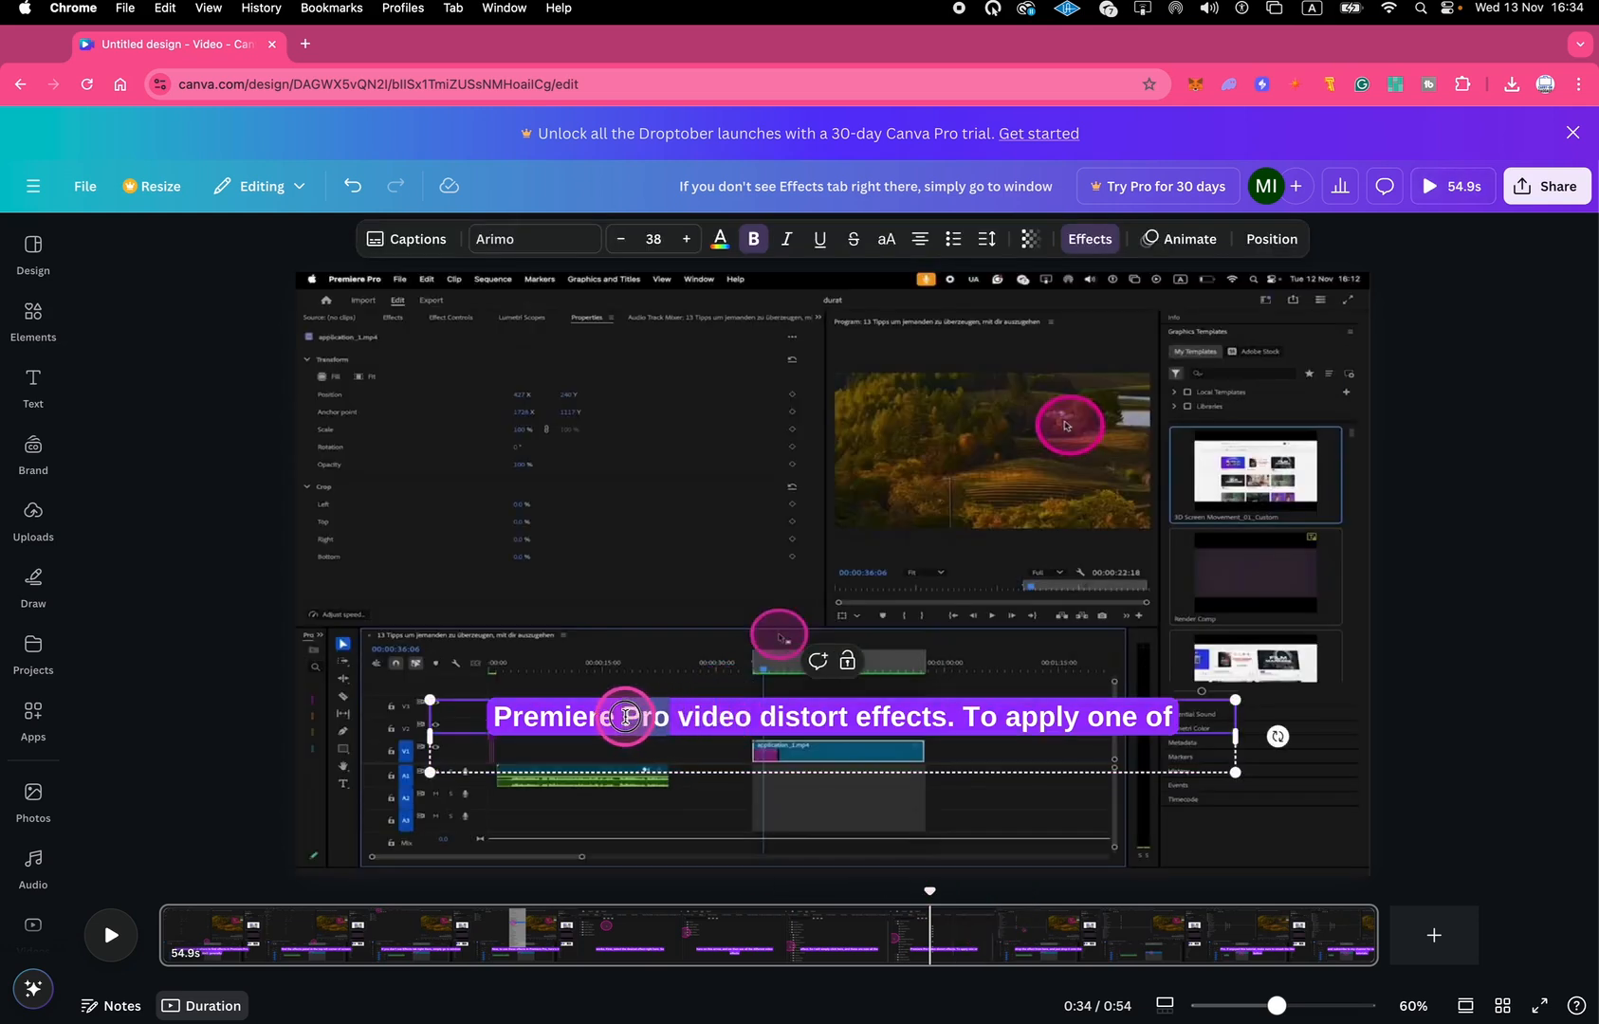
{"action": "type", "text": "PROOOO"}
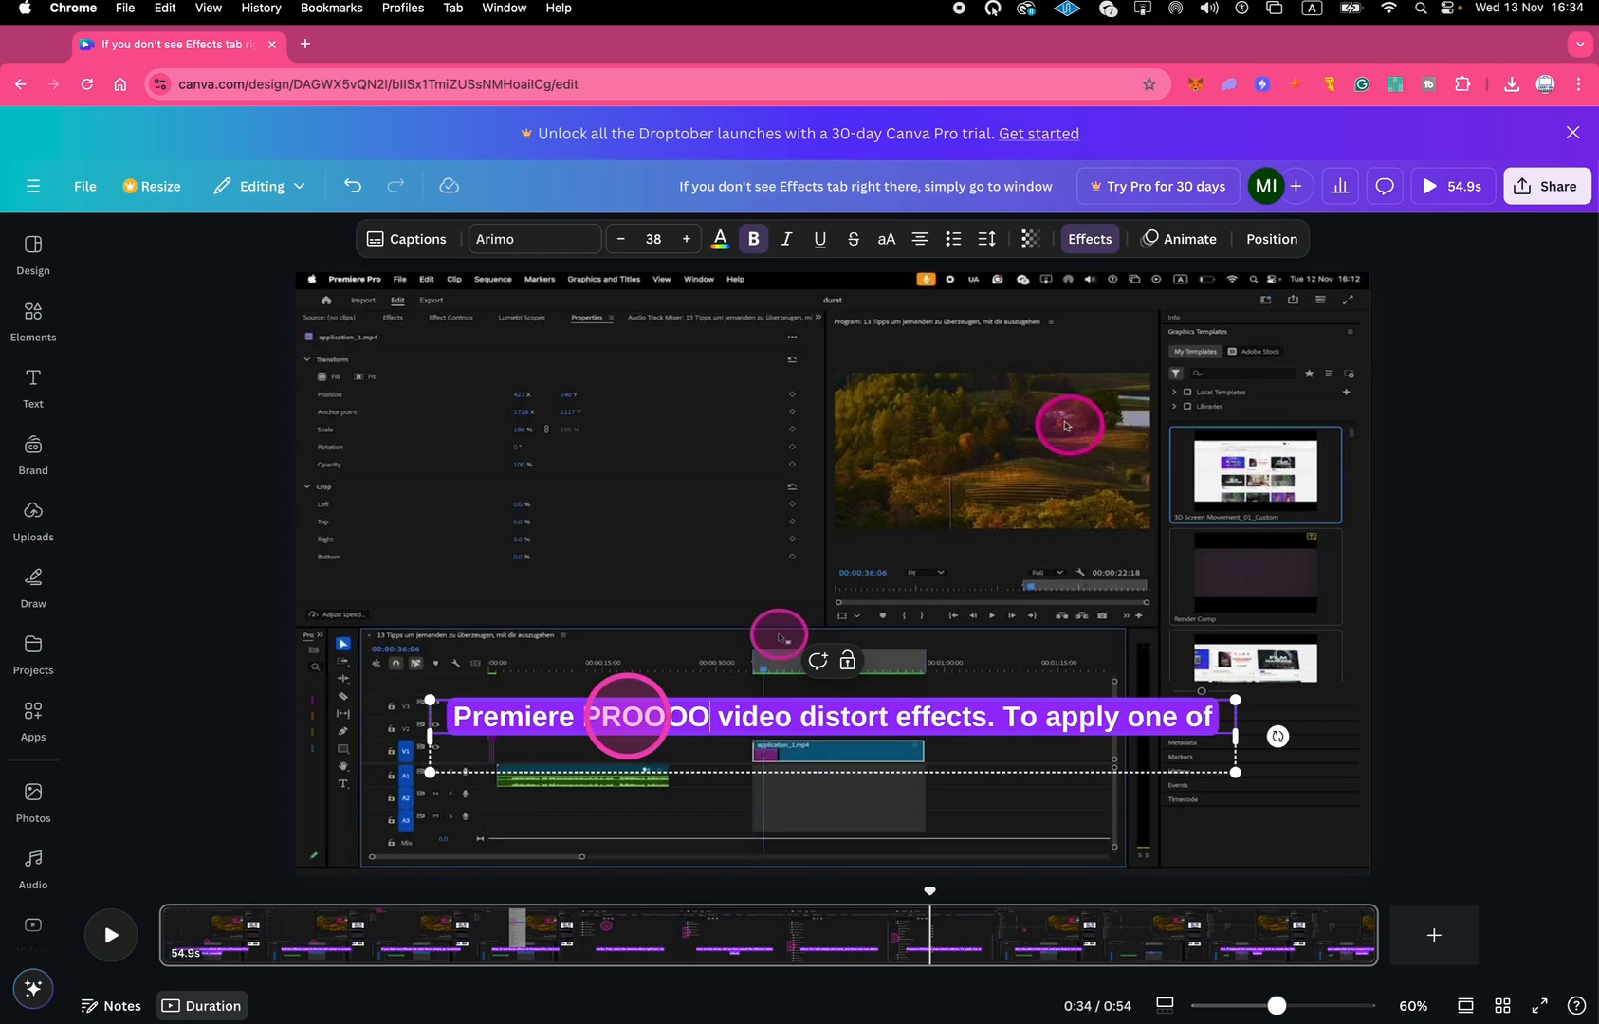
{"action": "key", "text": "BackSpace"}
{"action": "key", "text": "BackSpace"}
{"action": "key", "text": "BackSpace"}
{"action": "key", "text": "BackSpace"}
{"action": "type", "text": "ro"}
{"action": "left_click", "coordinate": [986, 838]}
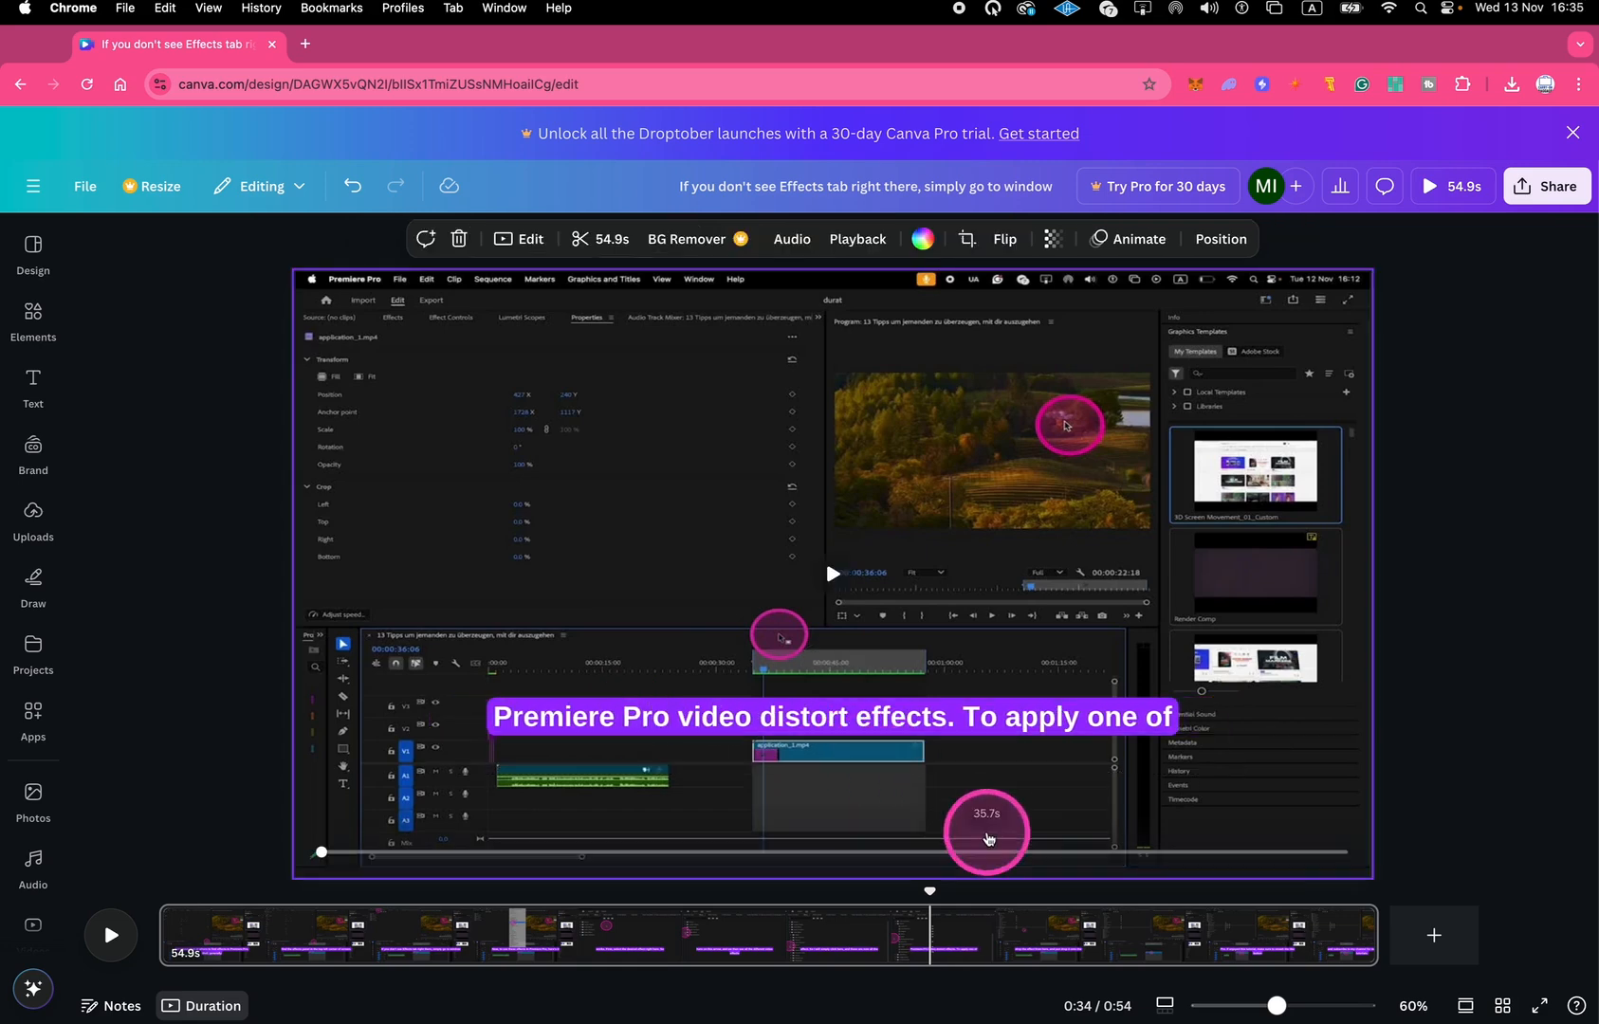
Step: Open the full caption list and jump to the "If you don't see Effects tab" and "categories right here" lines
{"action": "left_click", "coordinate": [783, 721]}
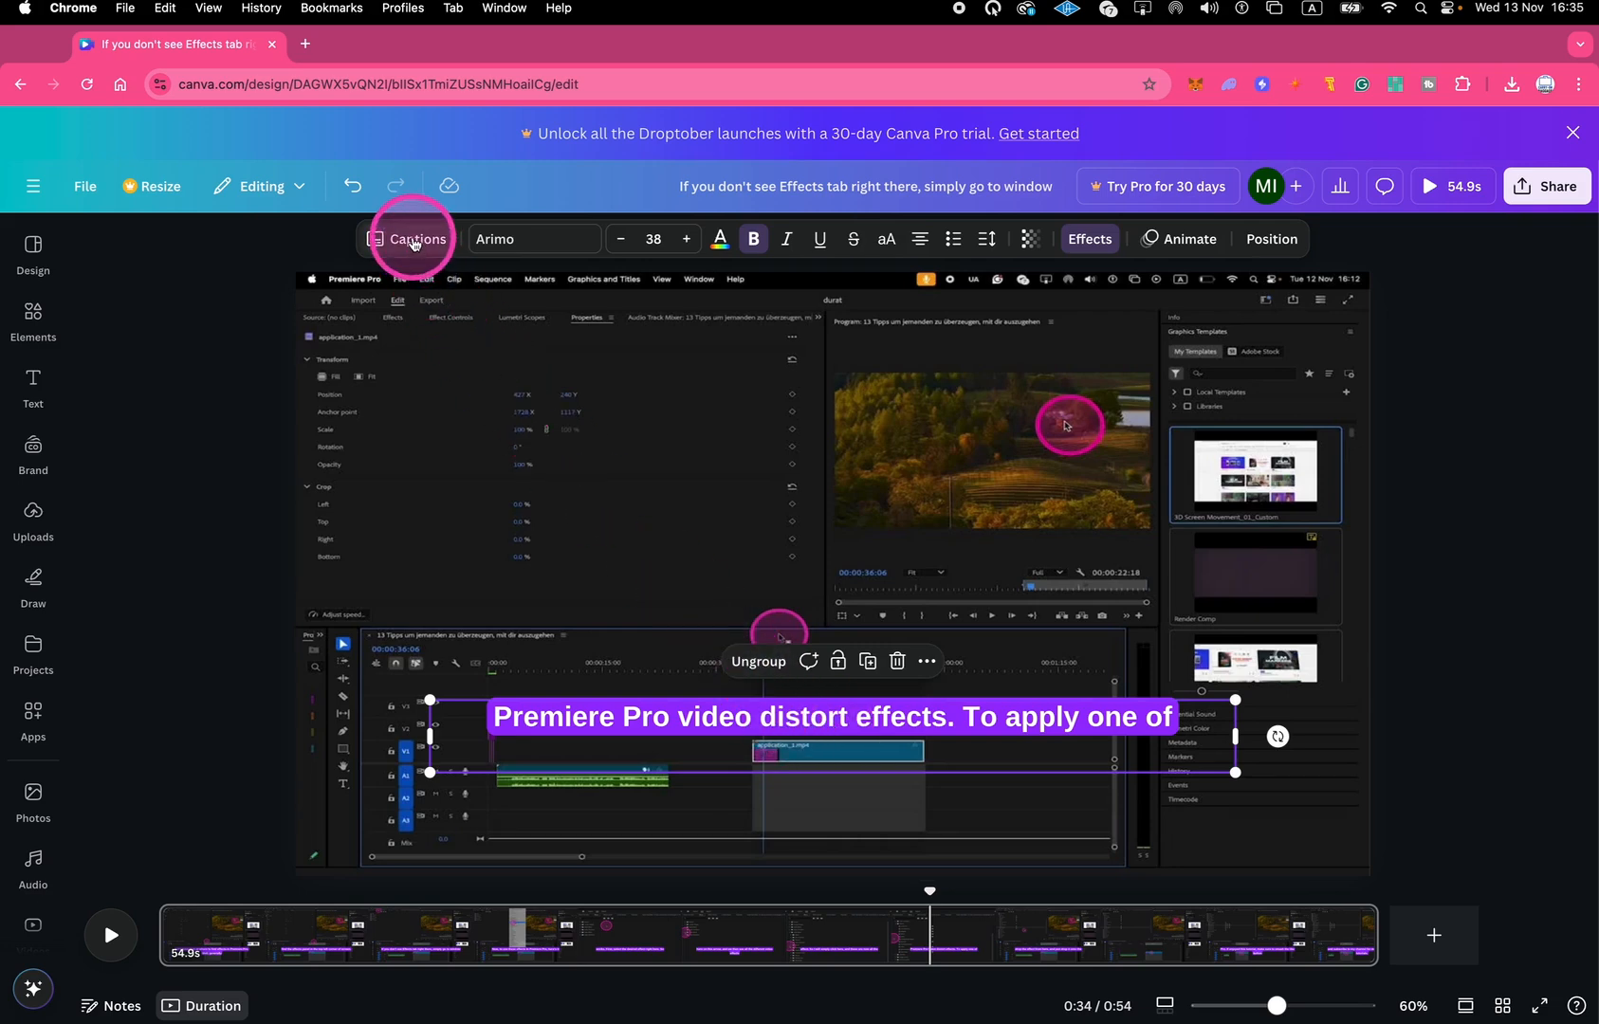
{"action": "left_click", "coordinate": [413, 244]}
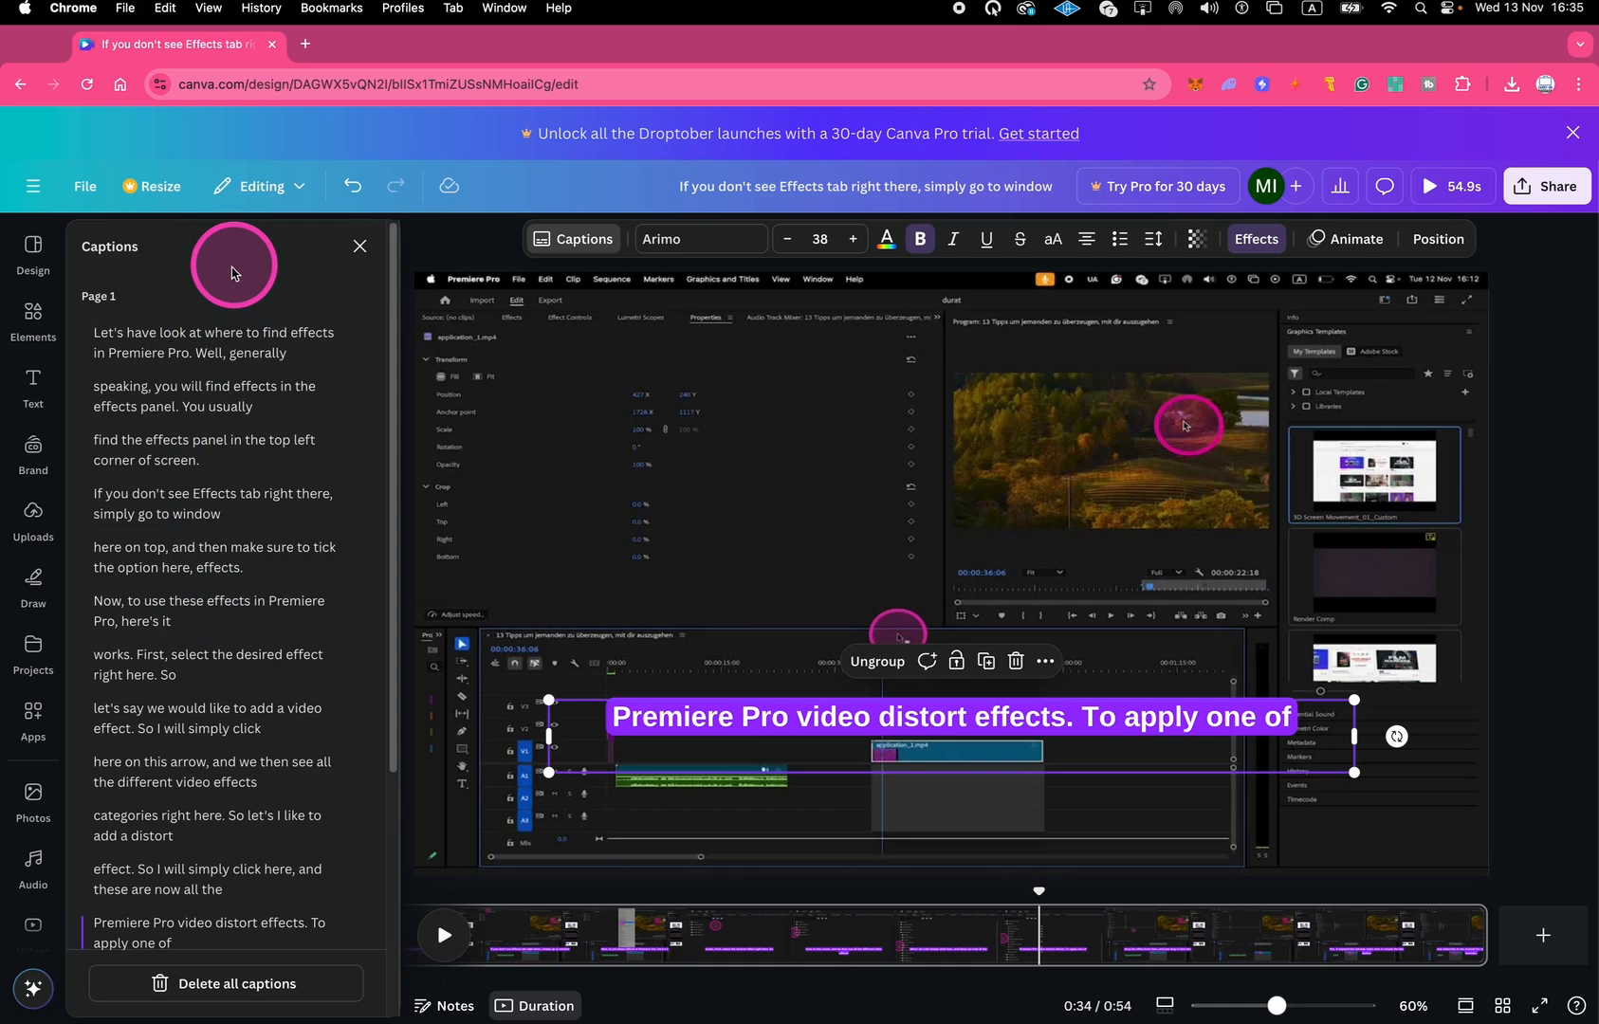
{"action": "left_click", "coordinate": [205, 499]}
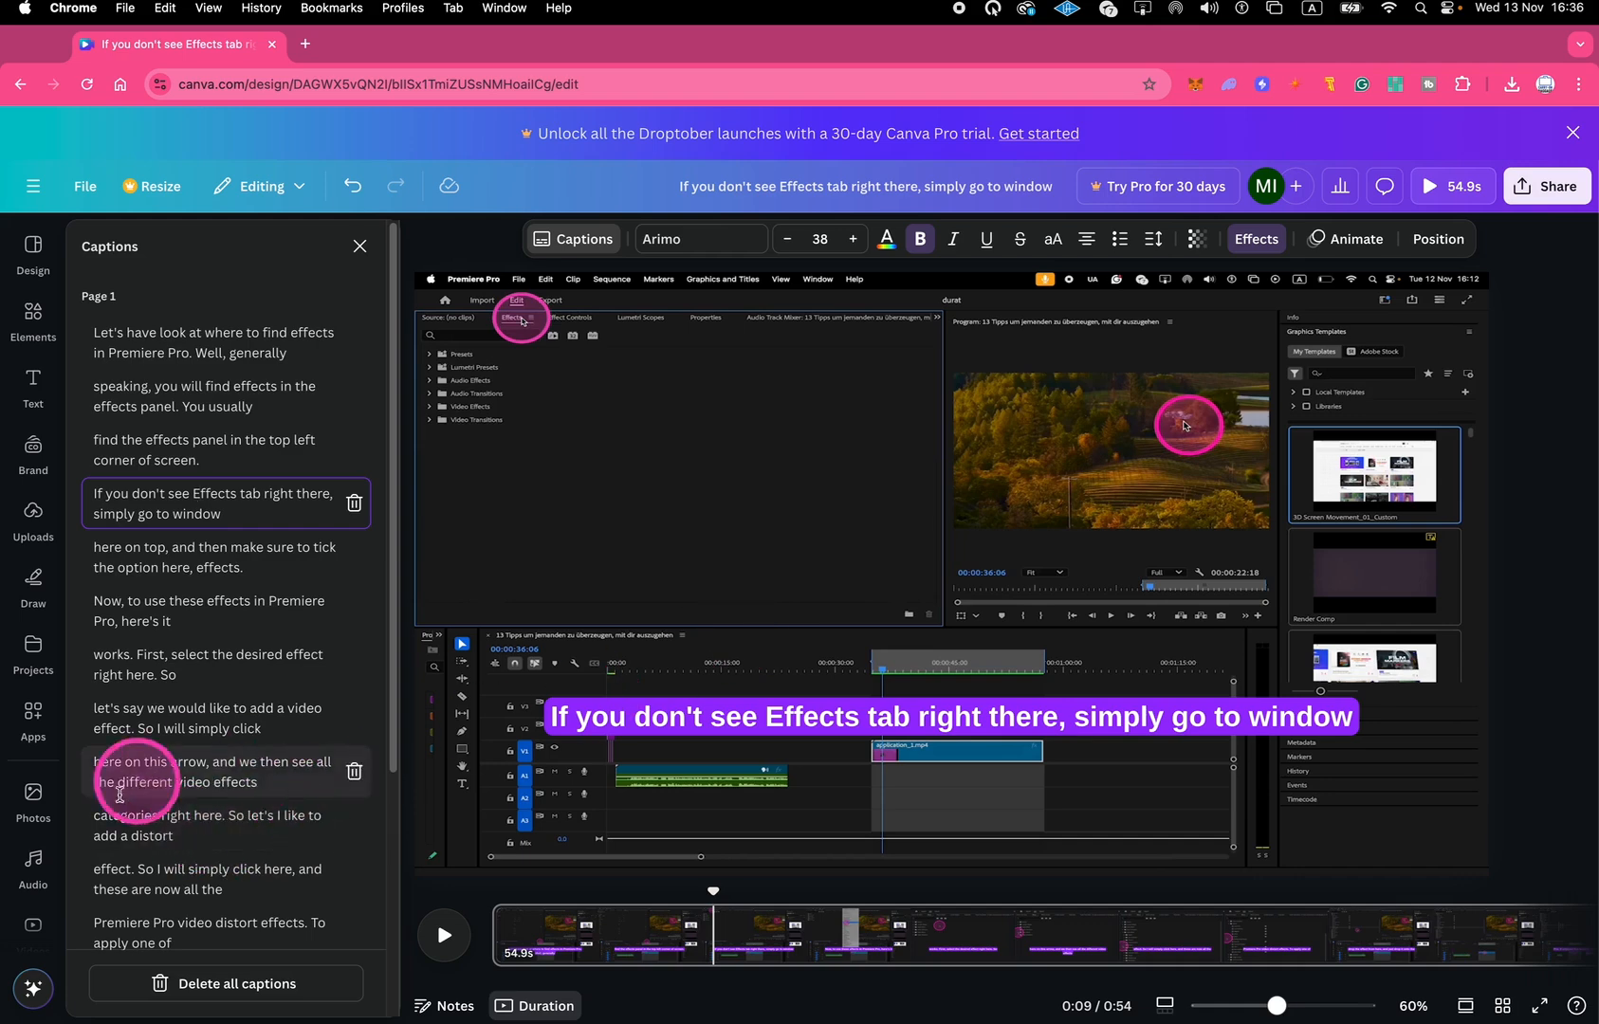
{"action": "left_click", "coordinate": [187, 822]}
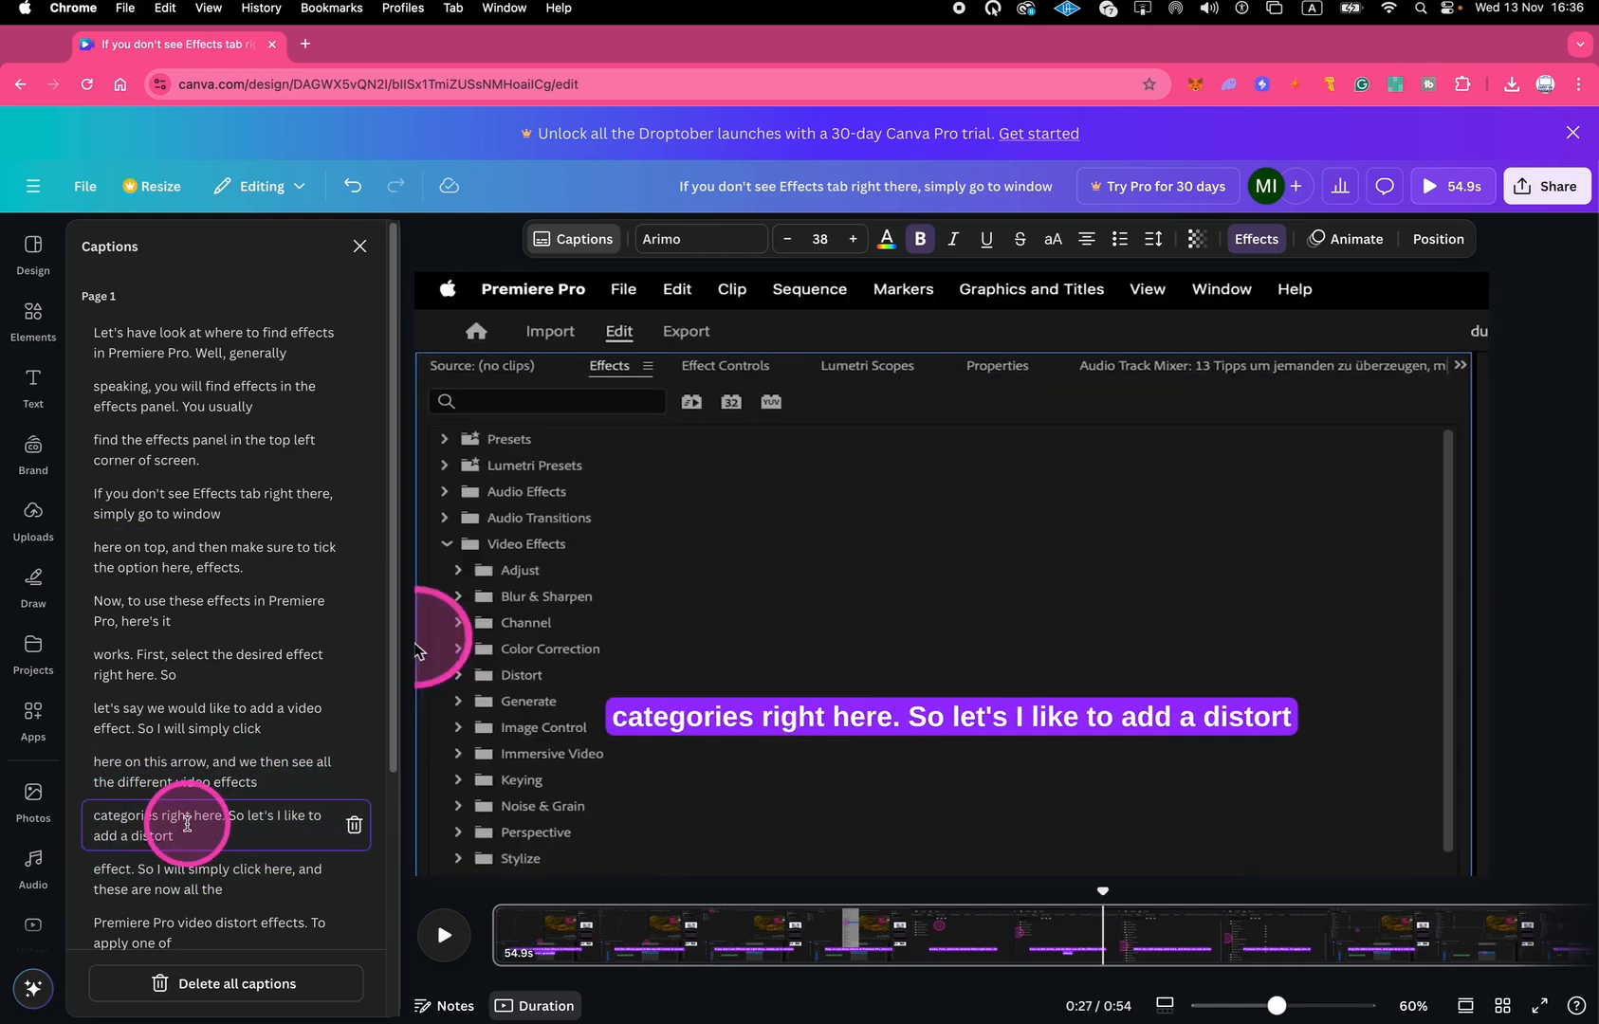
{"action": "left_click", "coordinate": [827, 779]}
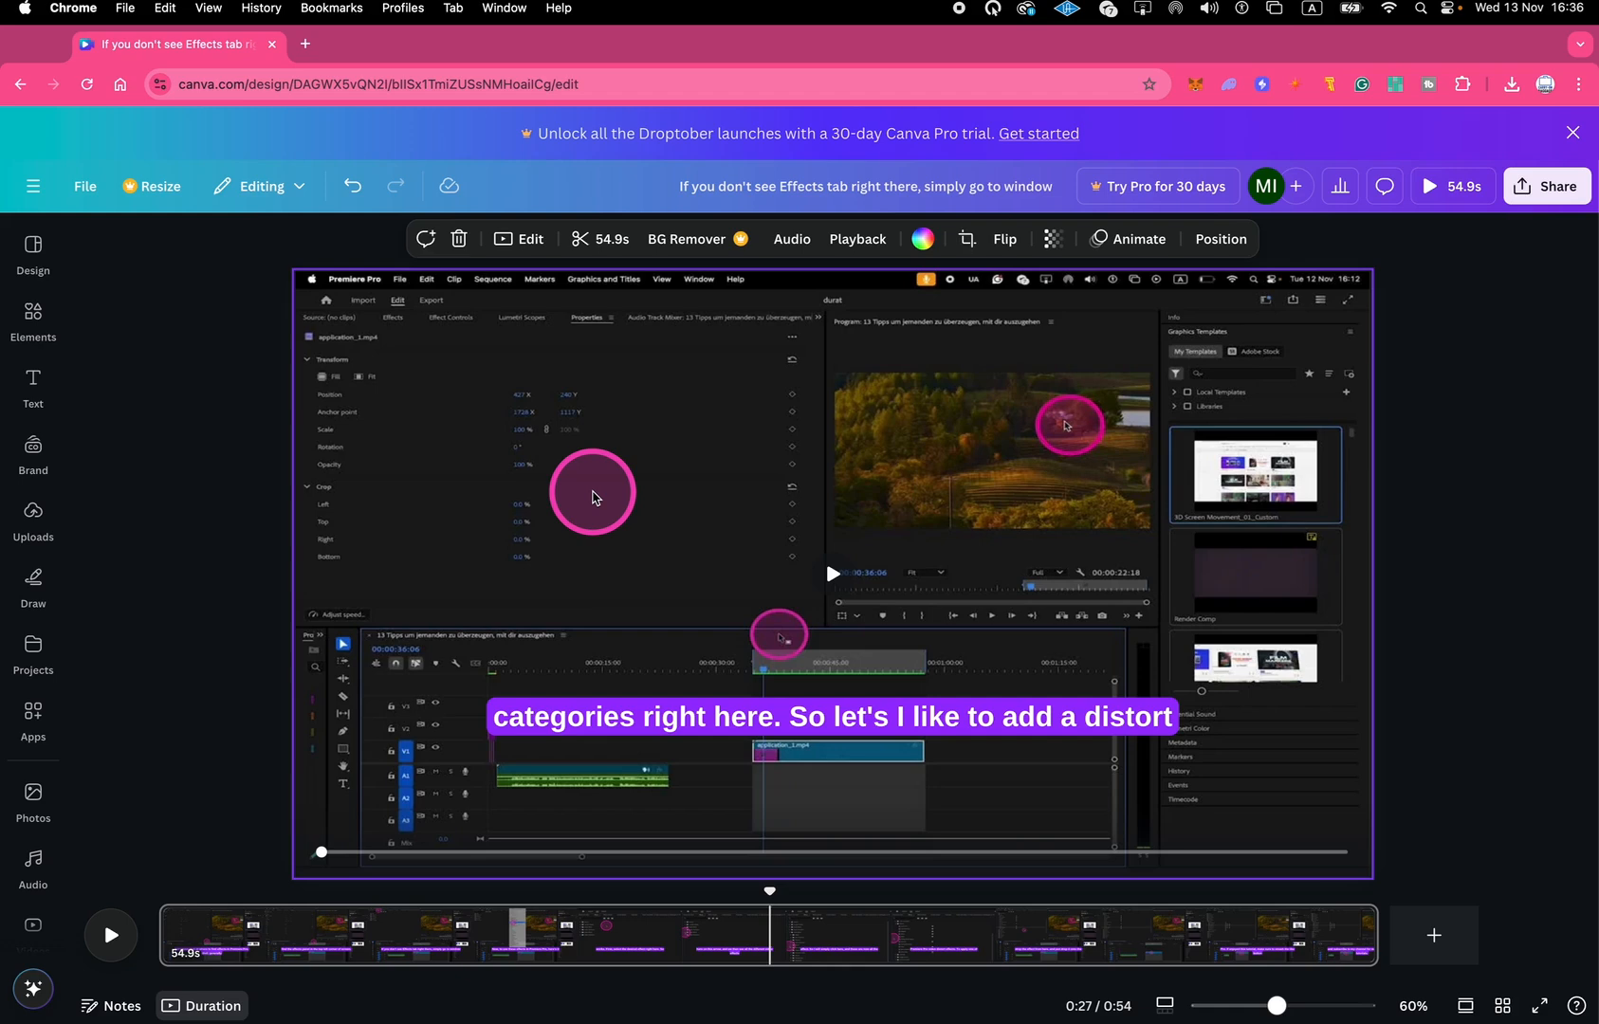
Step: Change the font of the video captions to Bangers
{"action": "left_click", "coordinate": [692, 726]}
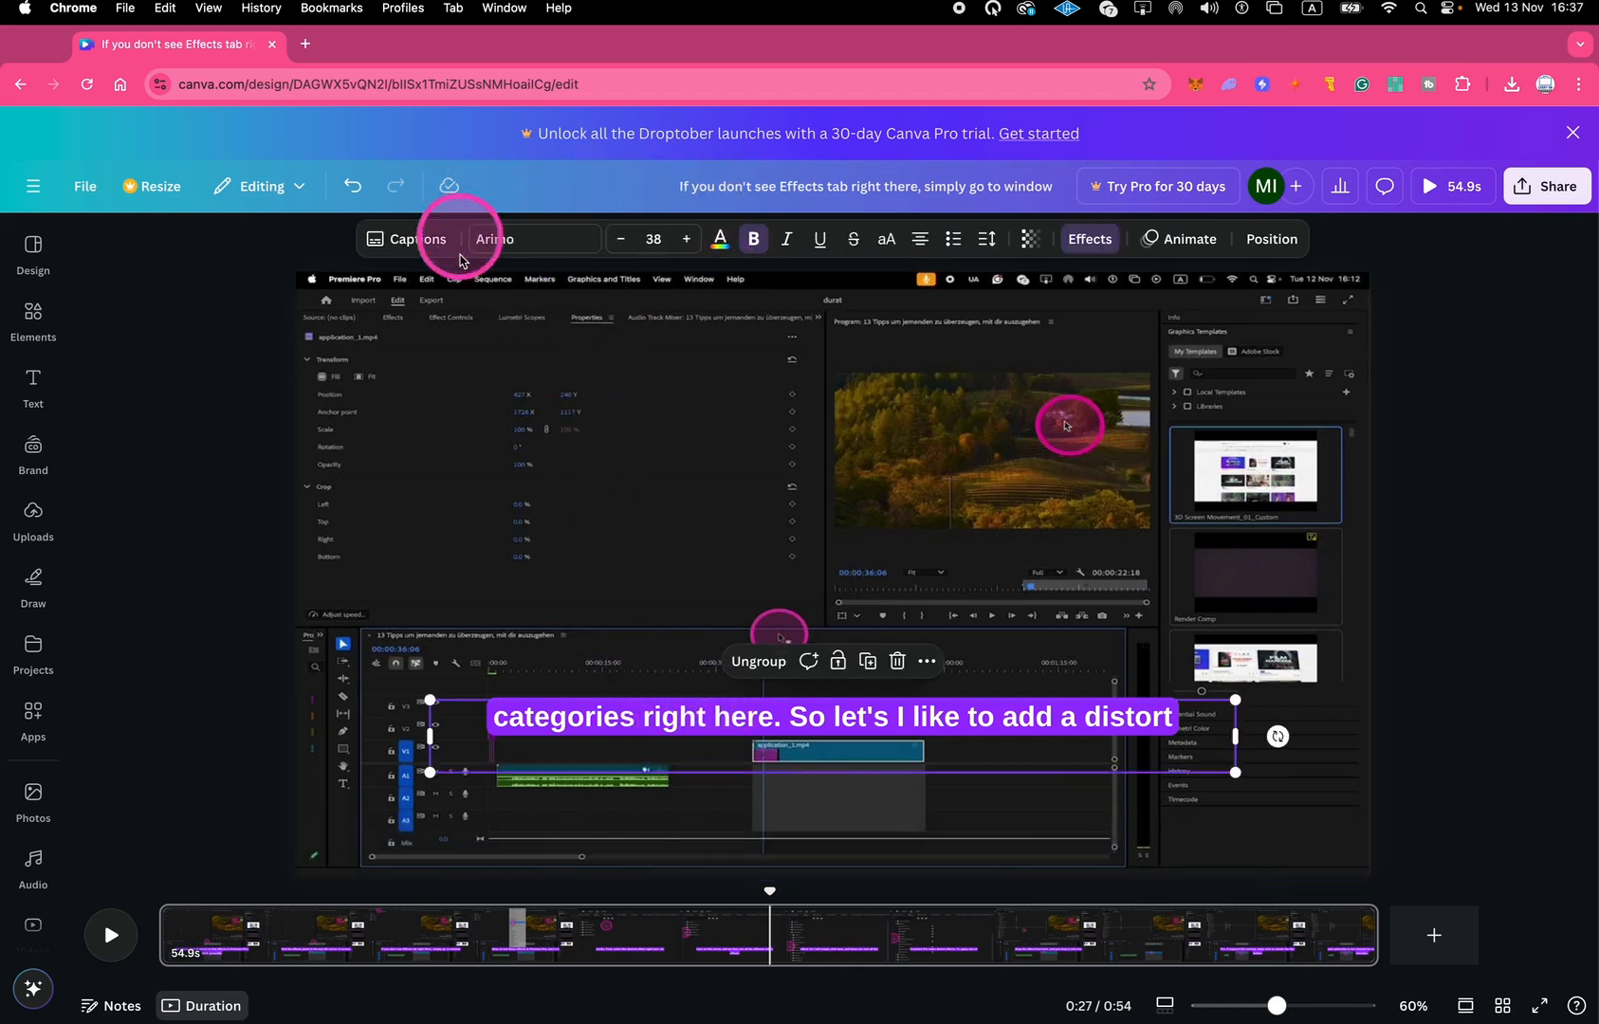
{"action": "left_click", "coordinate": [539, 240]}
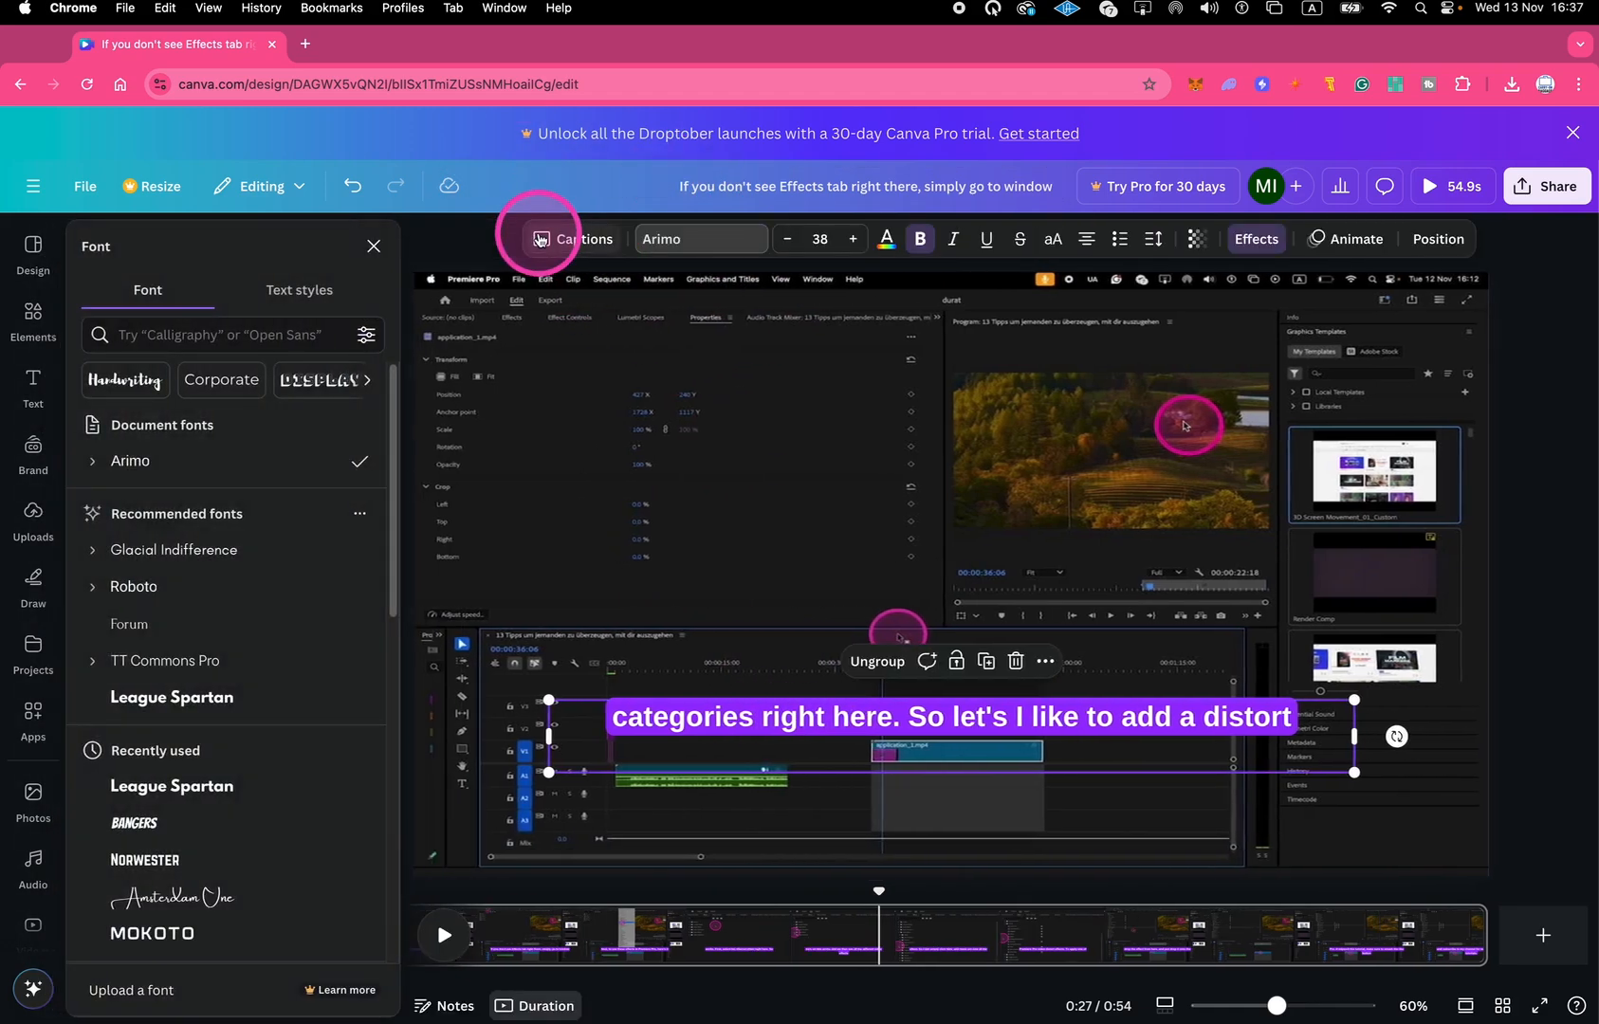
{"action": "scroll", "coordinate": [143, 546], "scroll_direction": "down", "scroll_amount": 2}
{"action": "left_click", "coordinate": [159, 671]}
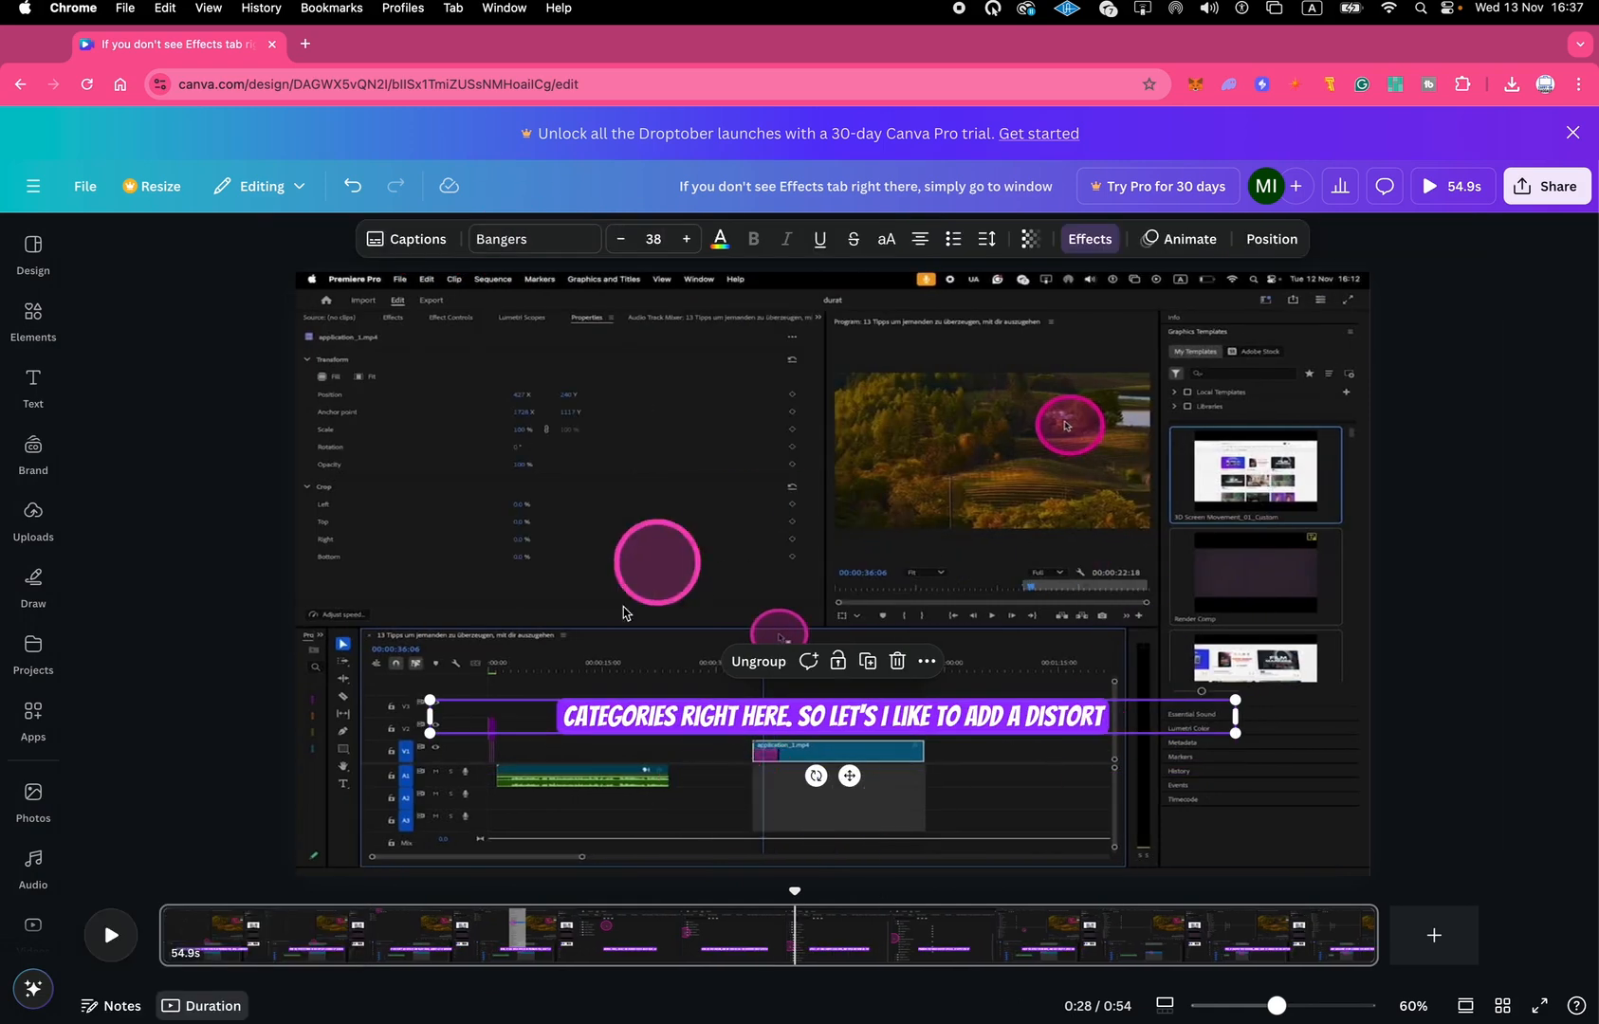
Step: Select the "Categories right here" caption at 0:28 in the video and open its text effects
{"action": "left_click_drag", "start_coordinate": [799, 893], "coordinate": [798, 935]}
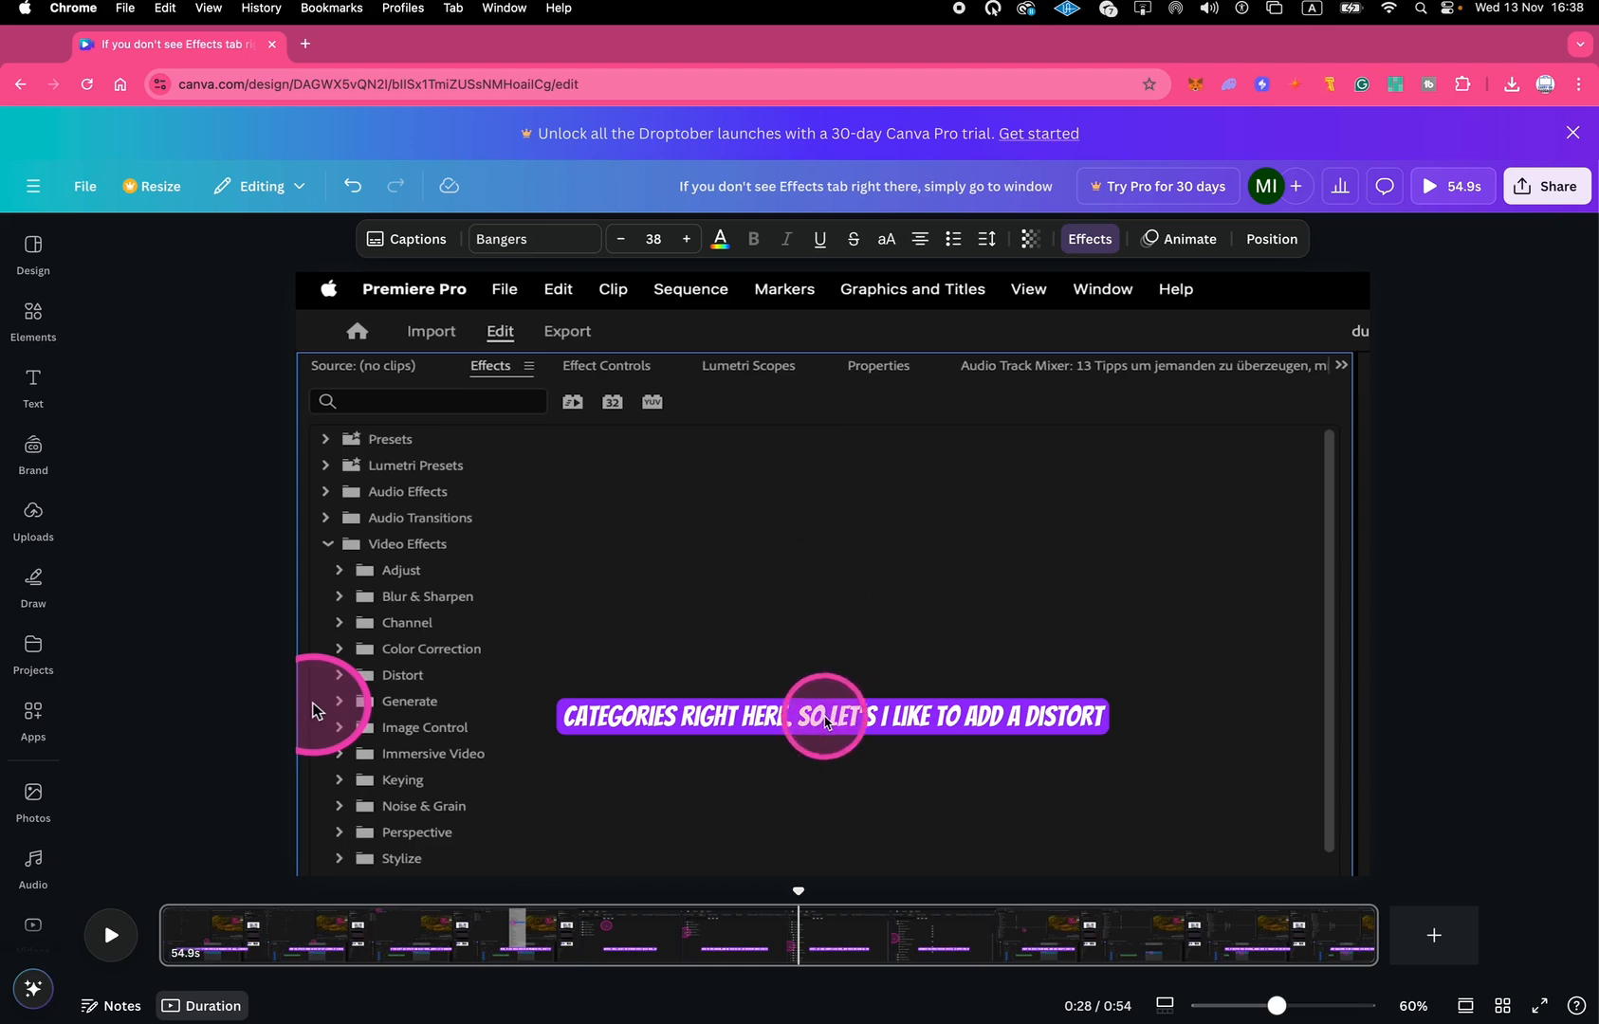
{"action": "left_click", "coordinate": [814, 707]}
{"action": "left_click", "coordinate": [819, 749]}
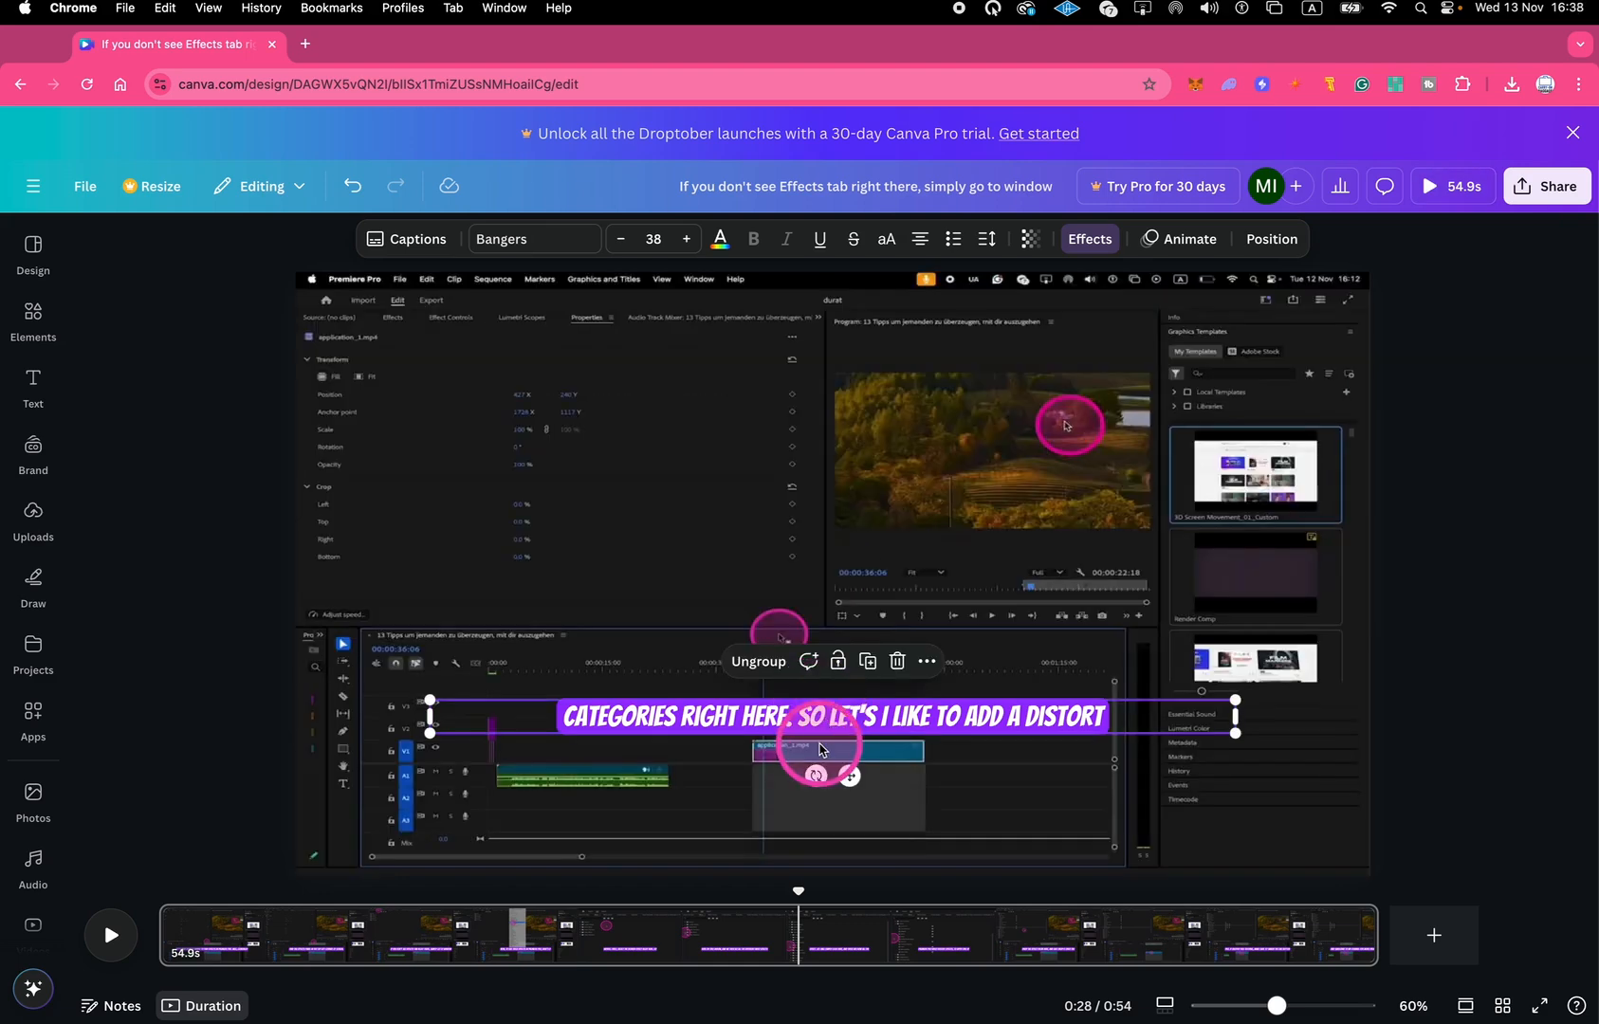
{"action": "left_click", "coordinate": [1089, 239]}
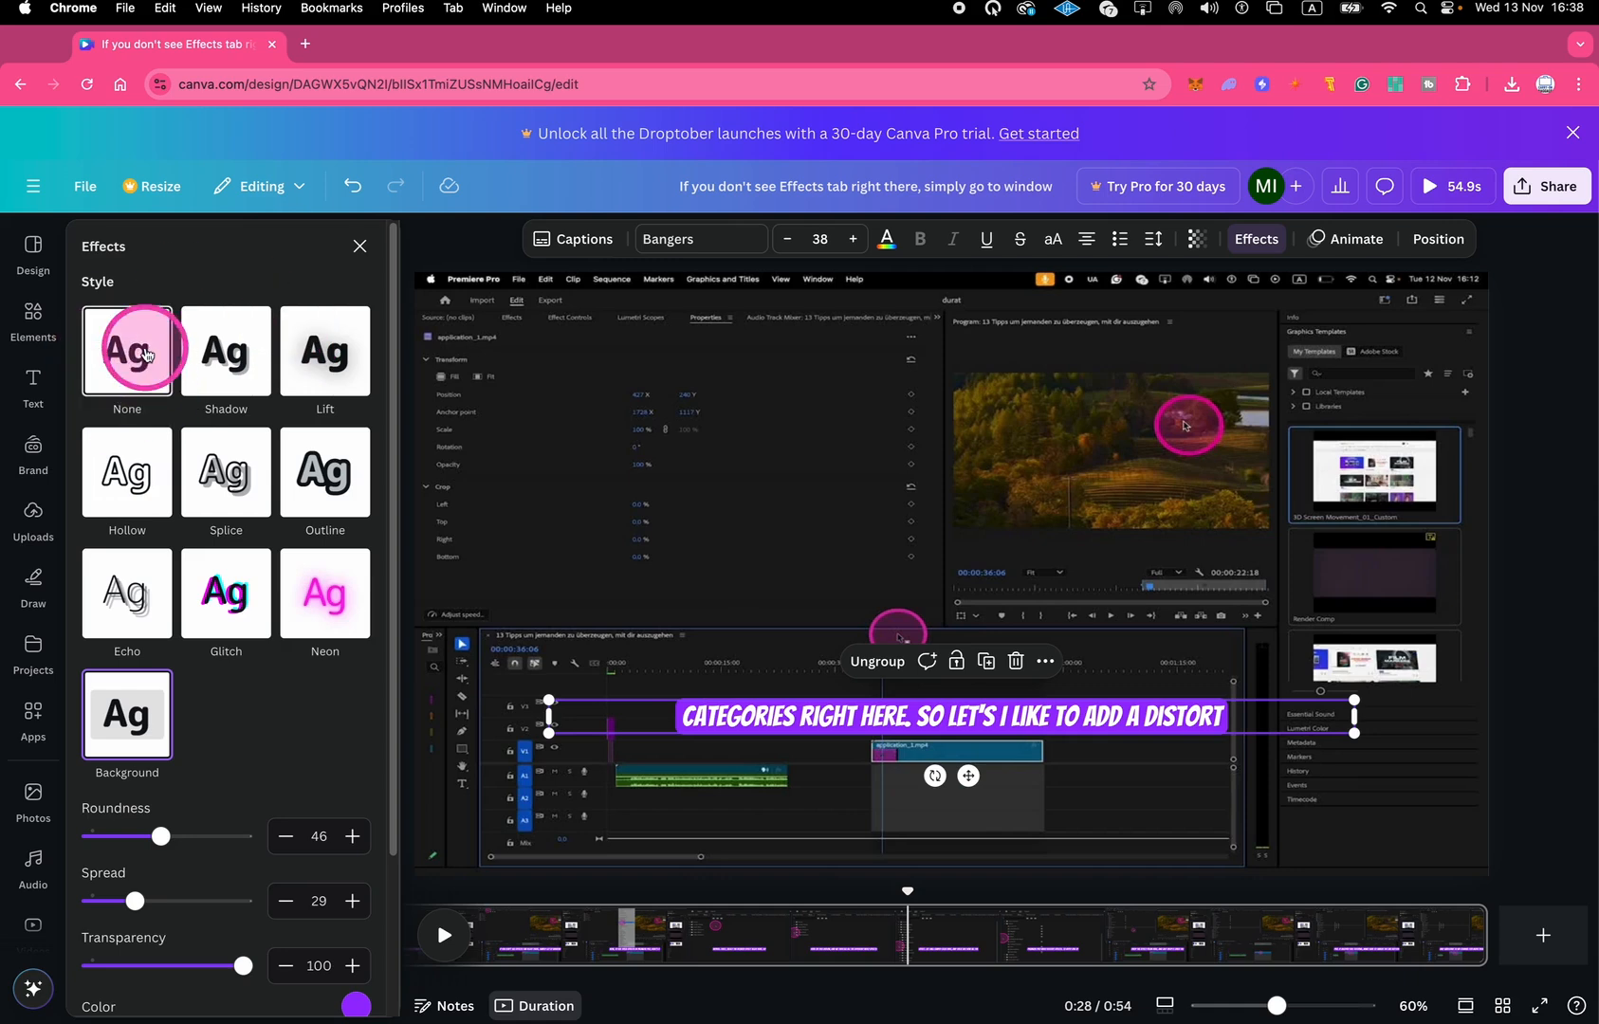
Step: Try the None effect style on the captions and undo it to restore the Background style
{"action": "left_click", "coordinate": [145, 354]}
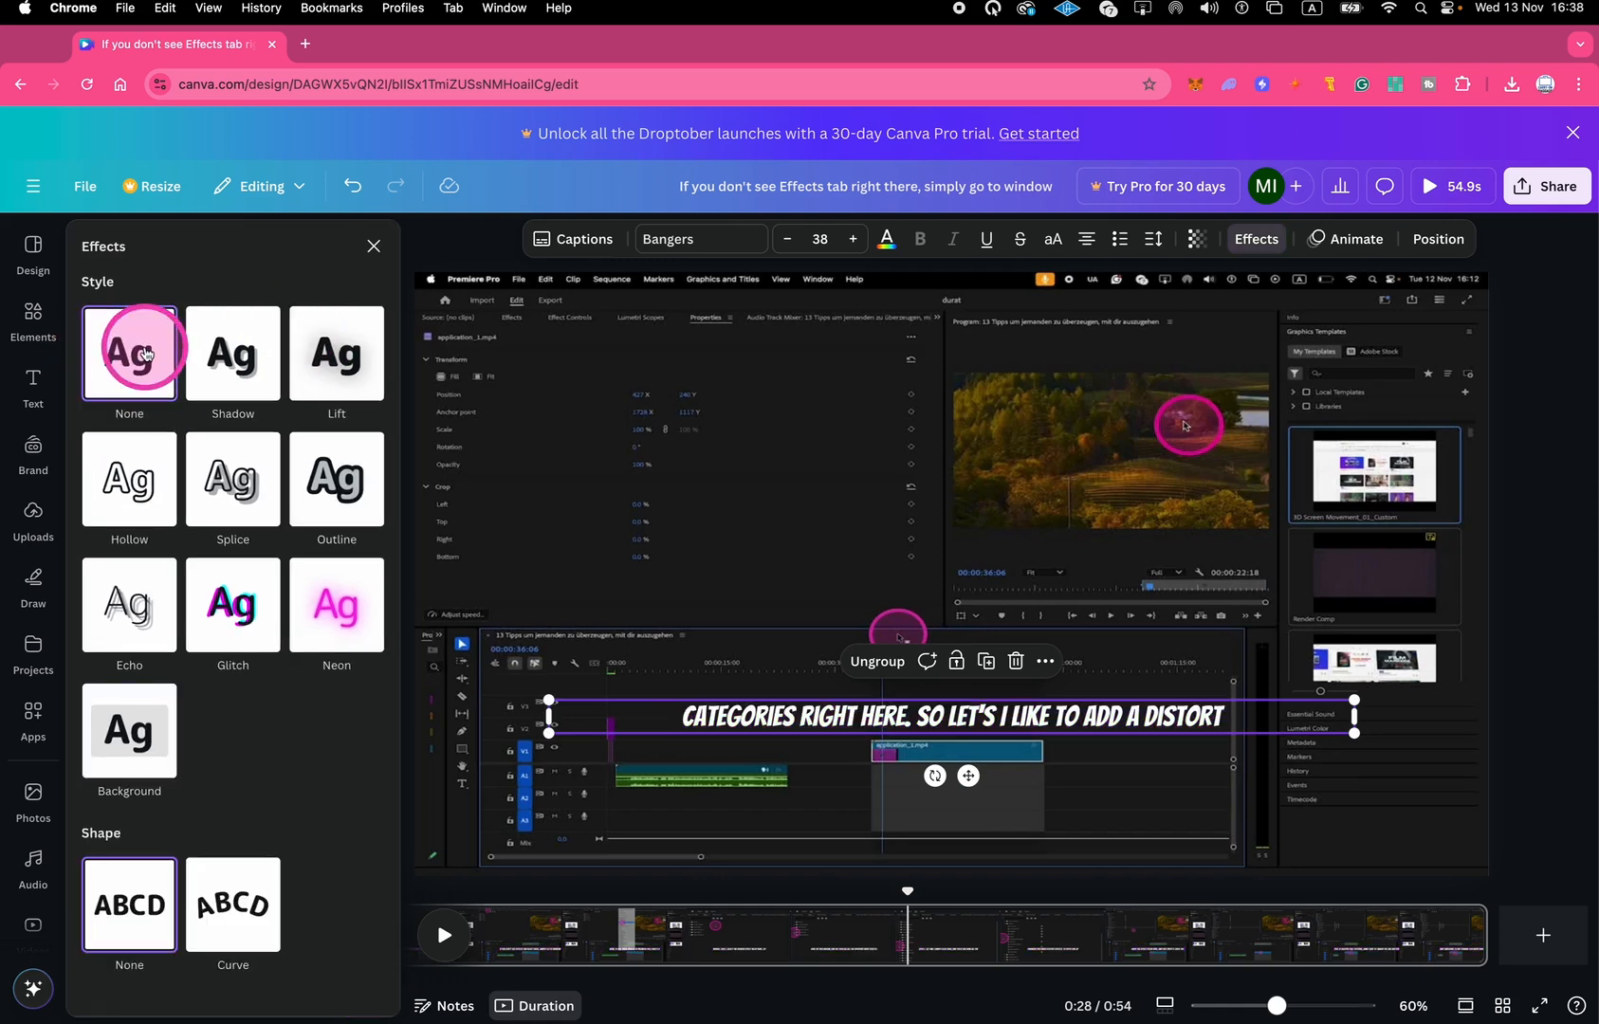
{"action": "key", "text": "super+z"}
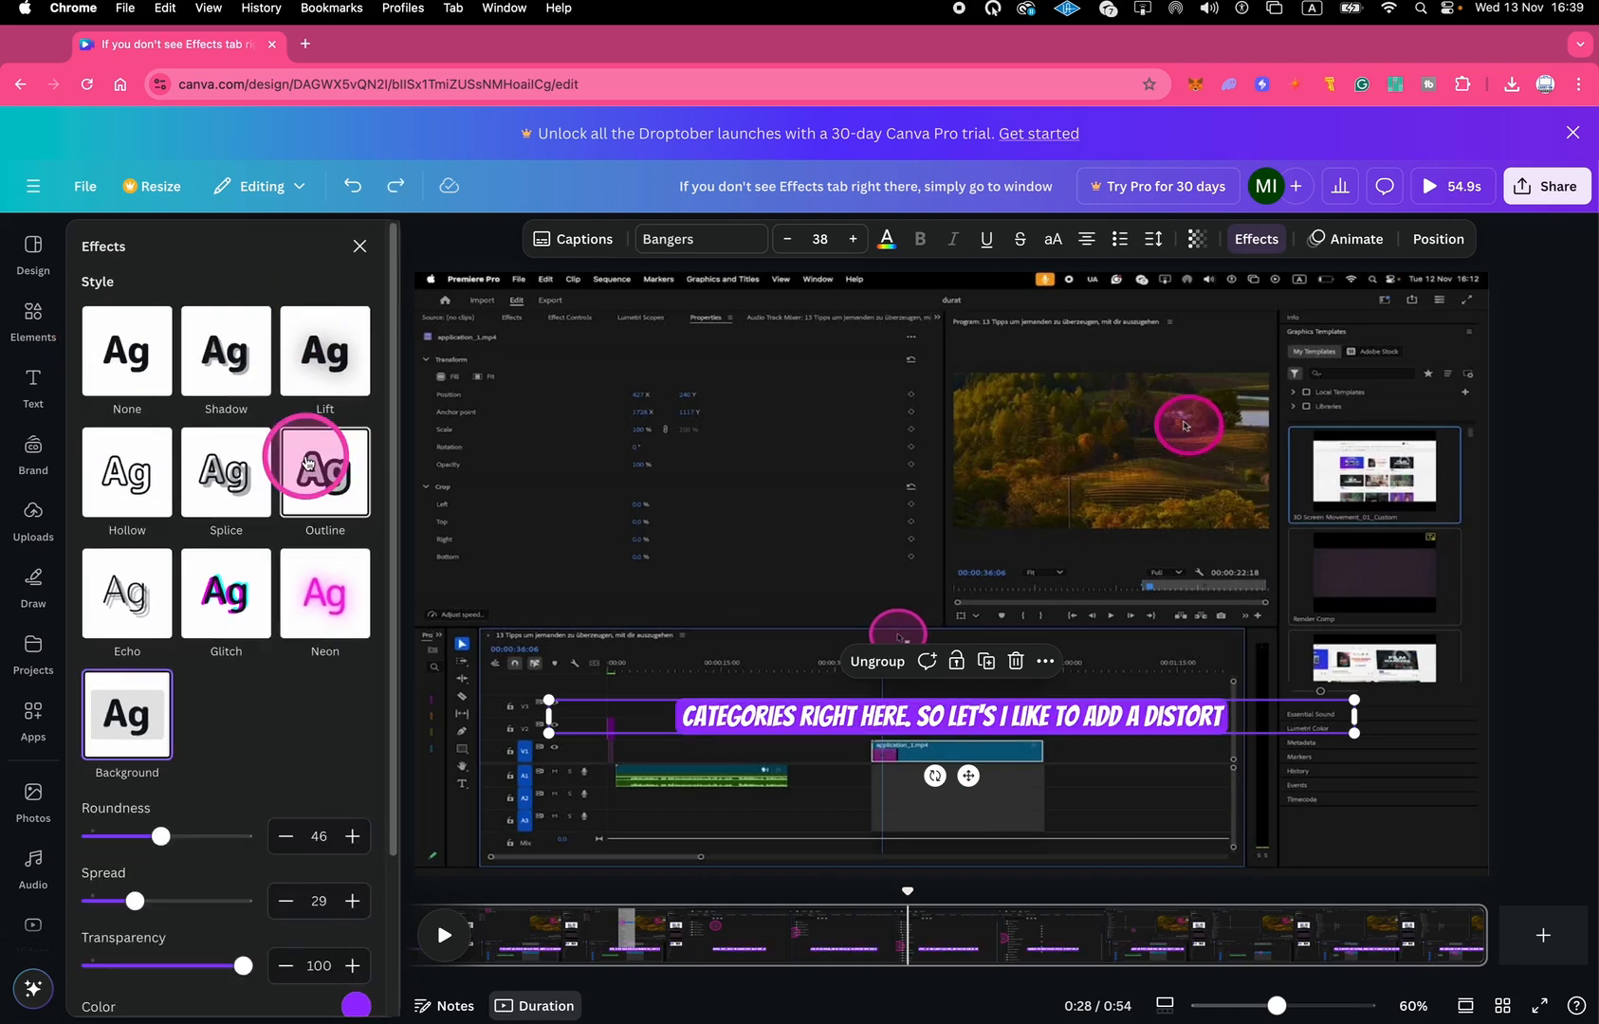
Step: Set the color of the captions' Background effect to the default solid pink #ff66c4
{"action": "scroll", "coordinate": [294, 465], "scroll_direction": "down", "scroll_amount": 3}
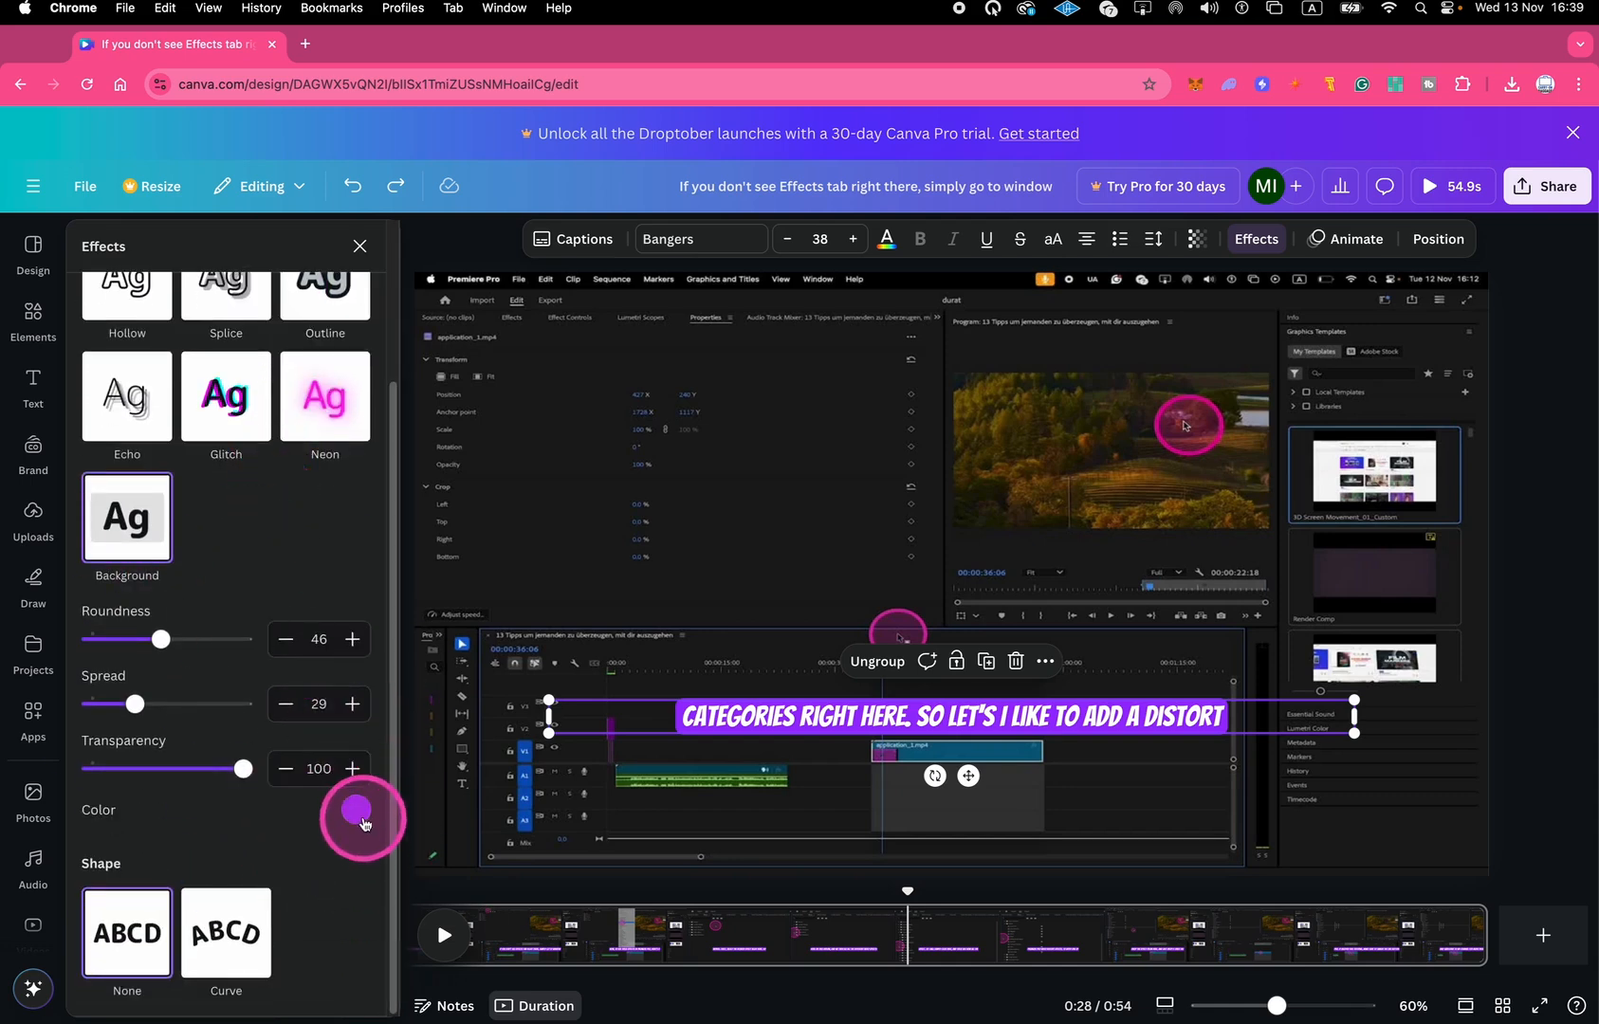
{"action": "left_click", "coordinate": [357, 811]}
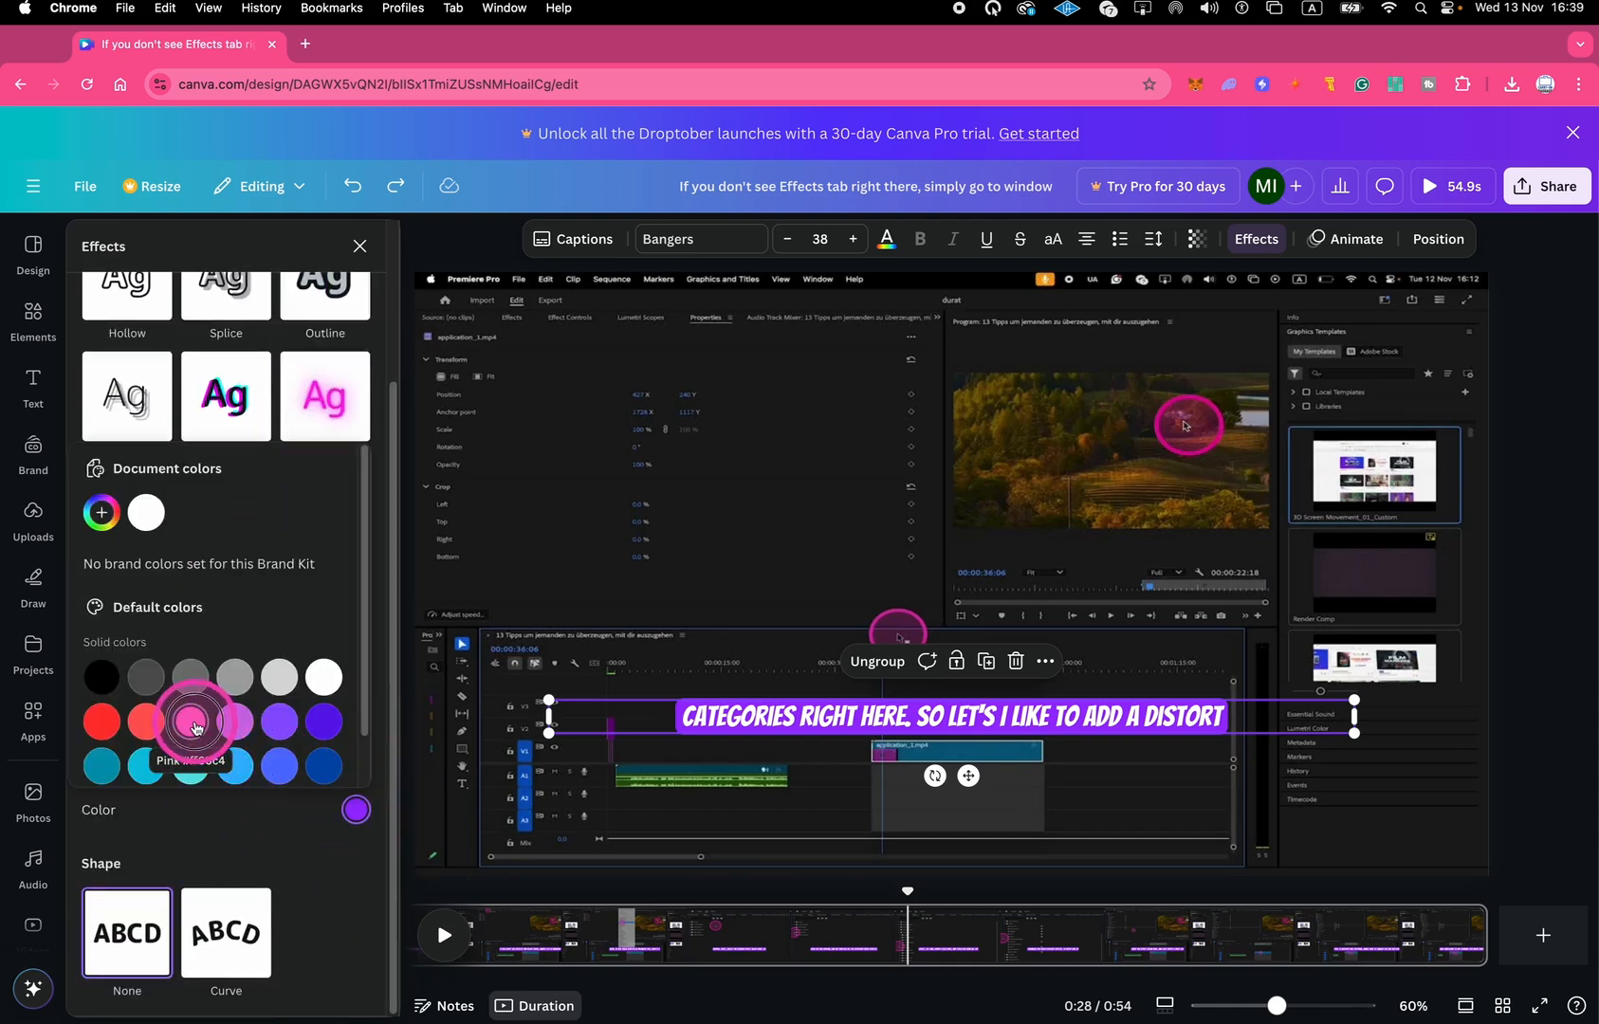
{"action": "left_click", "coordinate": [189, 726]}
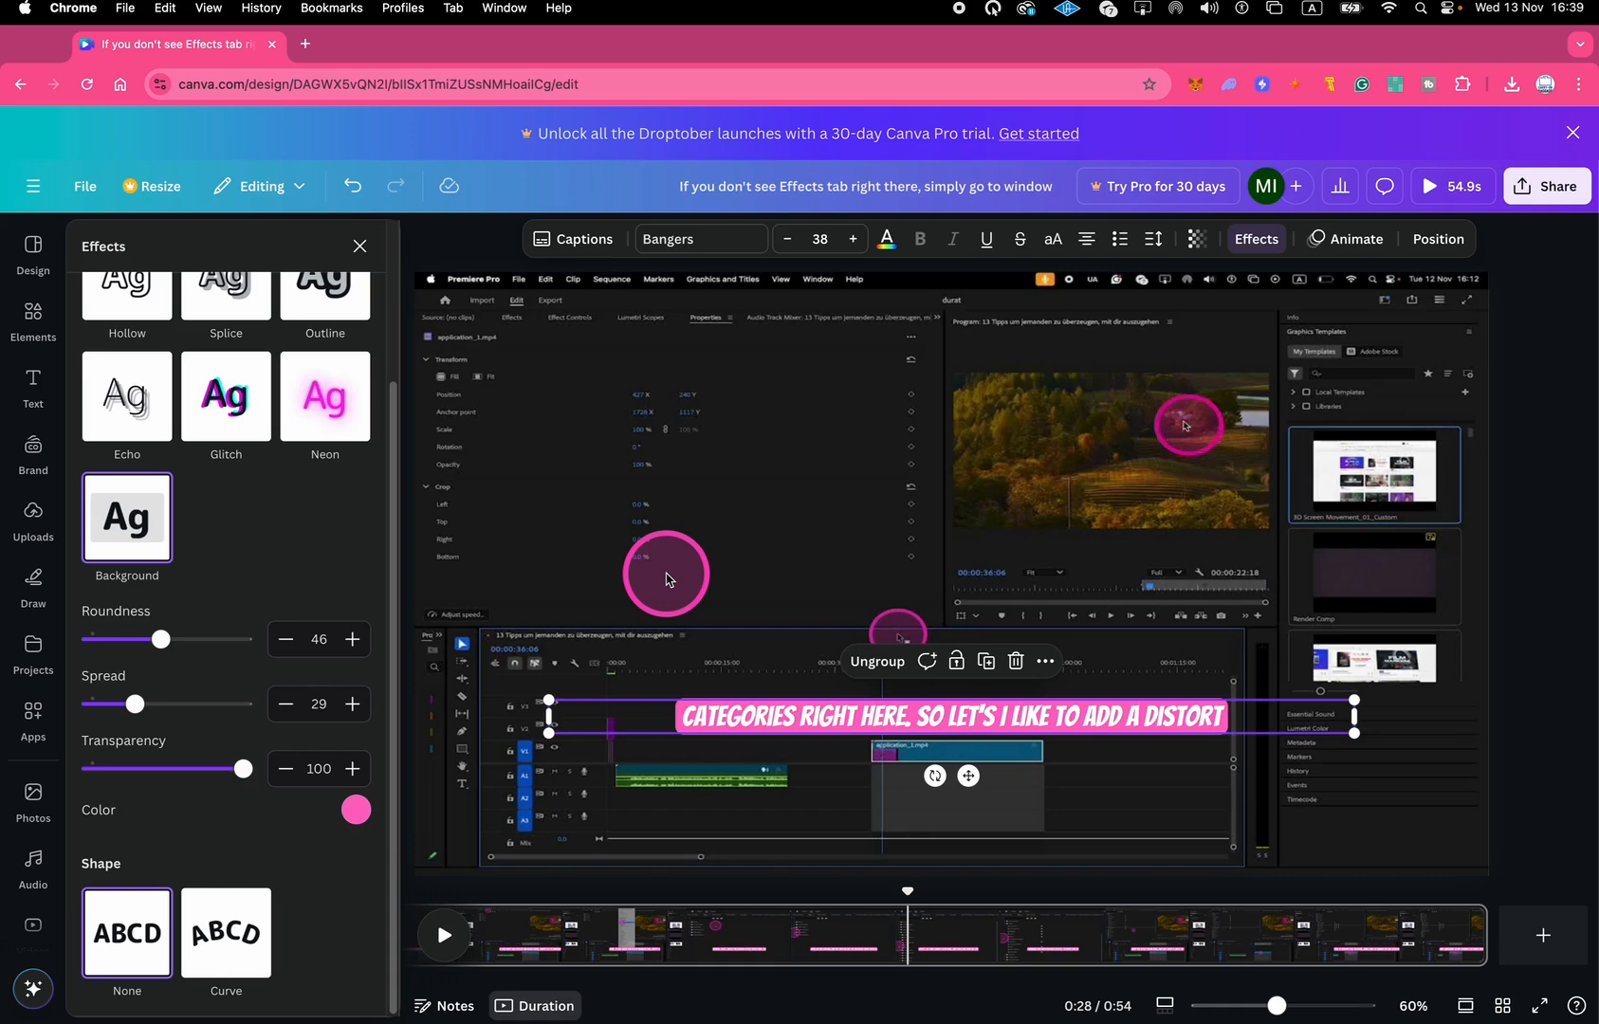